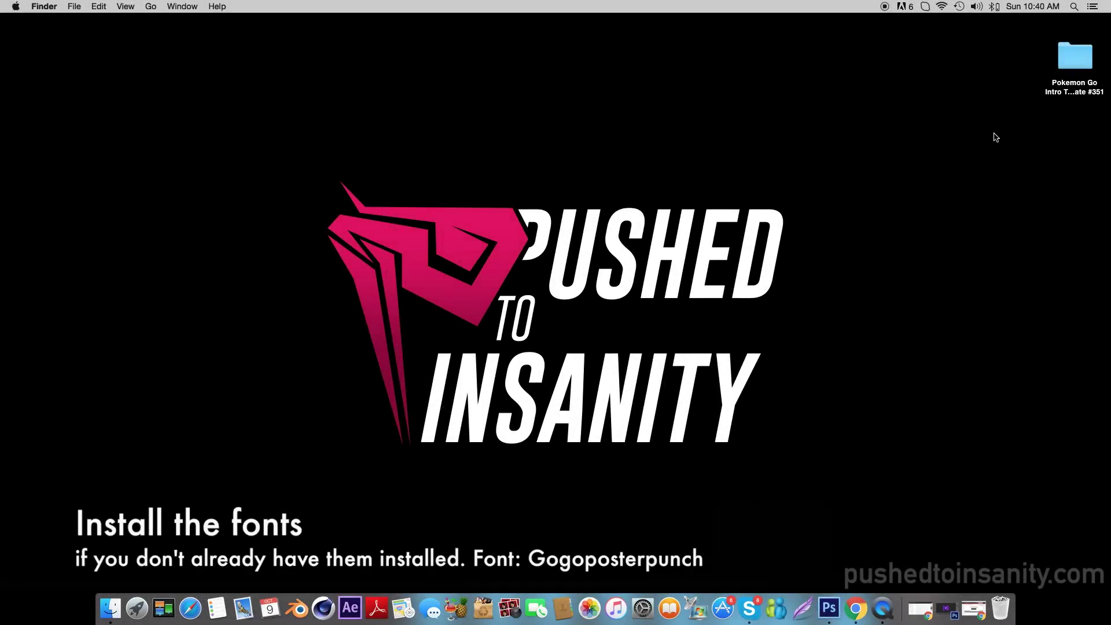
Step: Open C4D.c4d from the Pokemon Go Intro Template folder in Cinema 4D
{"action": "double_click", "coordinate": [1080, 76]}
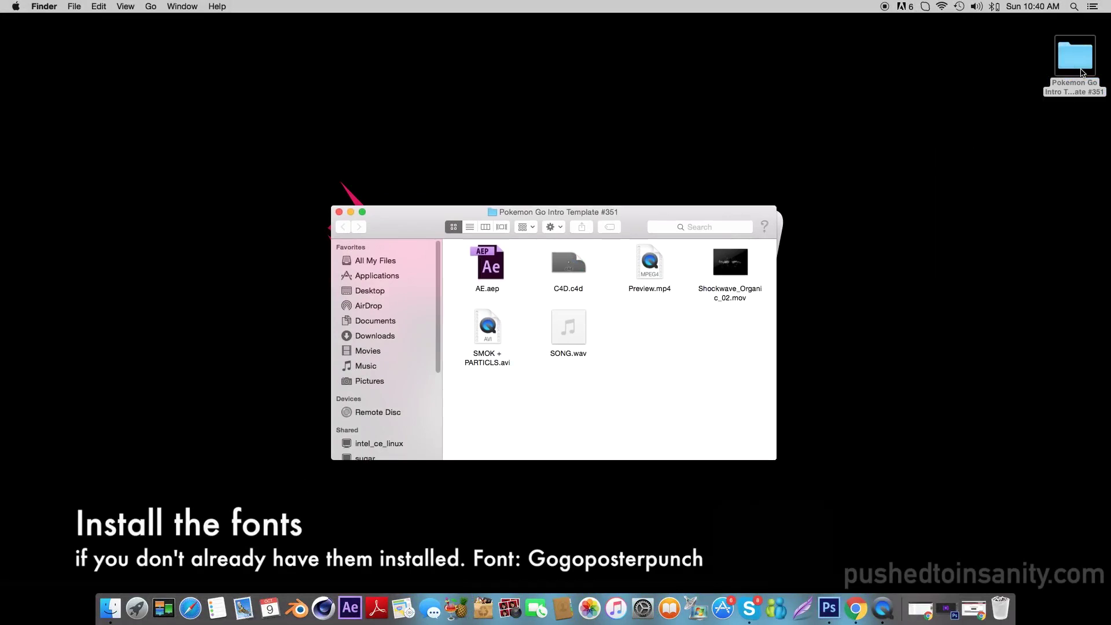
{"action": "left_click", "coordinate": [572, 267]}
{"action": "double_click", "coordinate": [571, 267]}
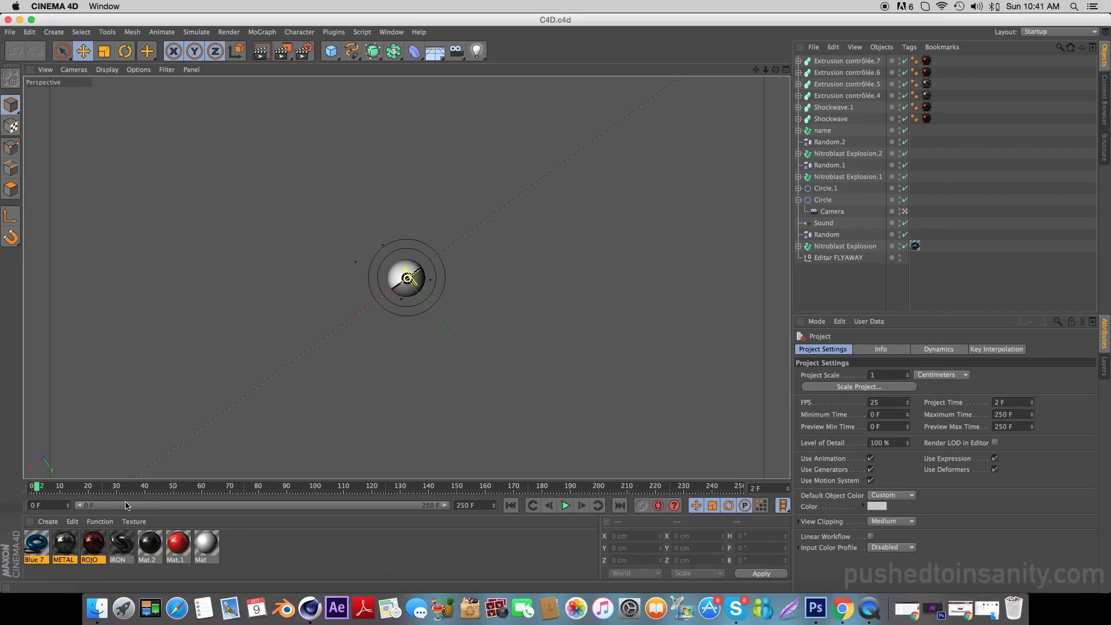
Step: Preview the NAME text animation, save the project, and return to the opening ball frames
{"action": "mouse_move", "coordinate": [44, 489]}
{"action": "left_mouse_down"}
{"action": "mouse_move", "coordinate": [657, 489]}
{"action": "mouse_move", "coordinate": [496, 478]}
{"action": "left_mouse_up"}
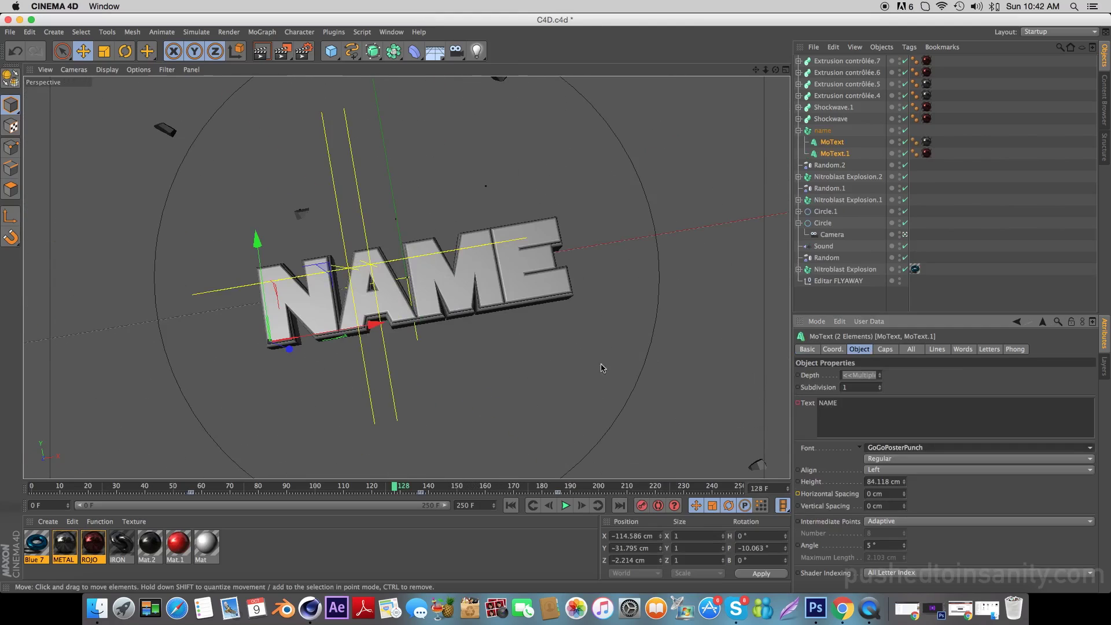
{"action": "left_click", "coordinate": [10, 32]}
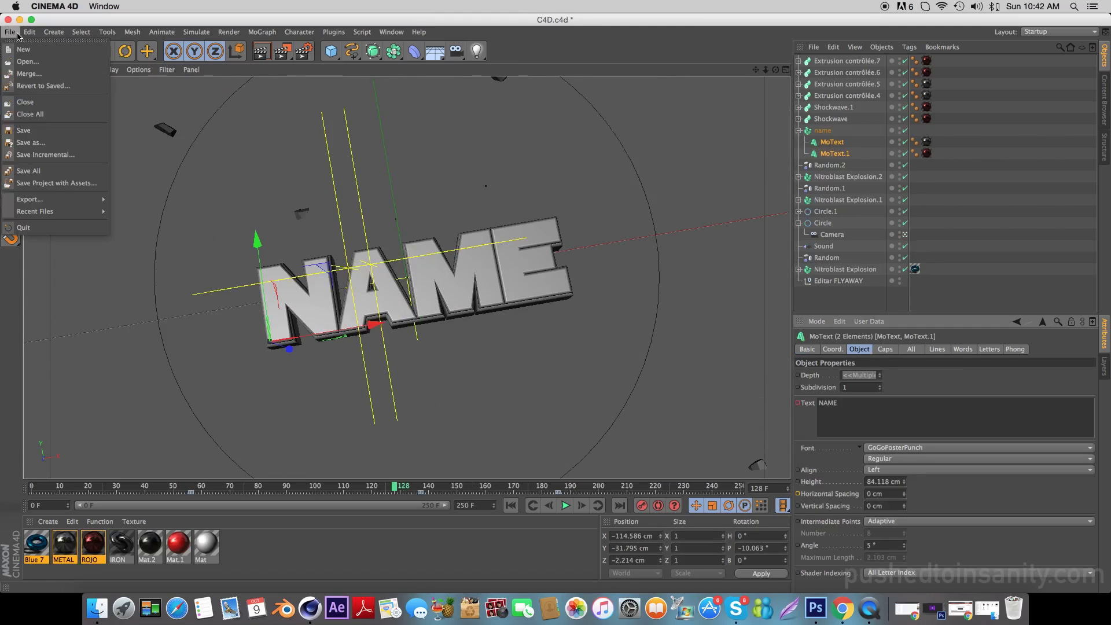
{"action": "left_click", "coordinate": [38, 132]}
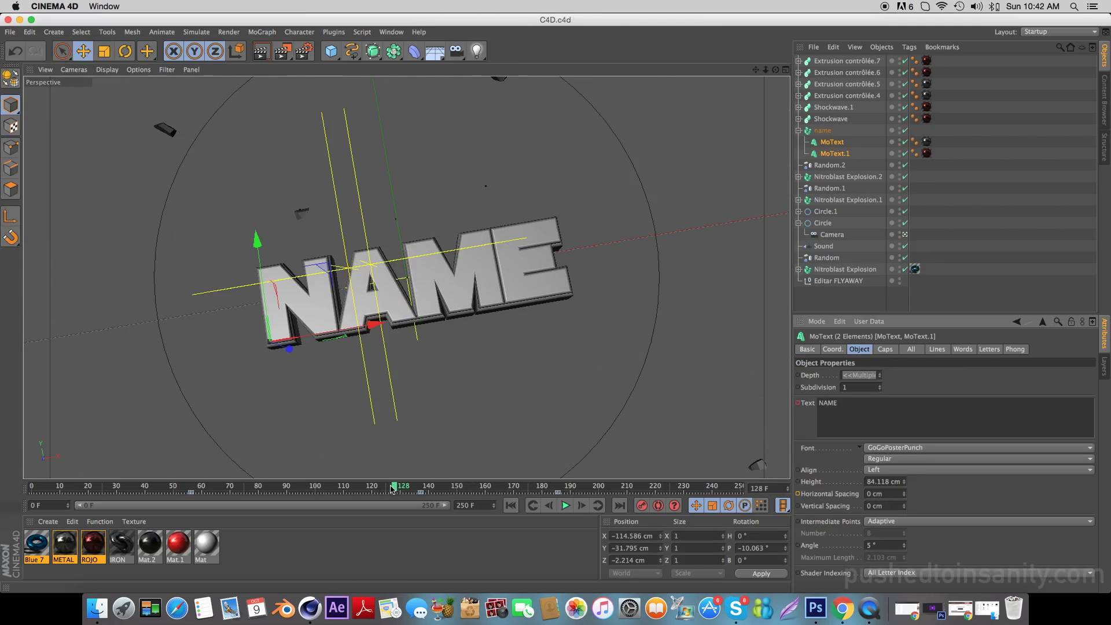
{"action": "mouse_move", "coordinate": [395, 486]}
{"action": "left_mouse_down"}
{"action": "mouse_move", "coordinate": [67, 471]}
{"action": "mouse_move", "coordinate": [121, 487]}
{"action": "left_mouse_up"}
Step: Test-render the ball frame and frame 60 with NAME among rocks, dismissing texture warnings
{"action": "left_click", "coordinate": [259, 50]}
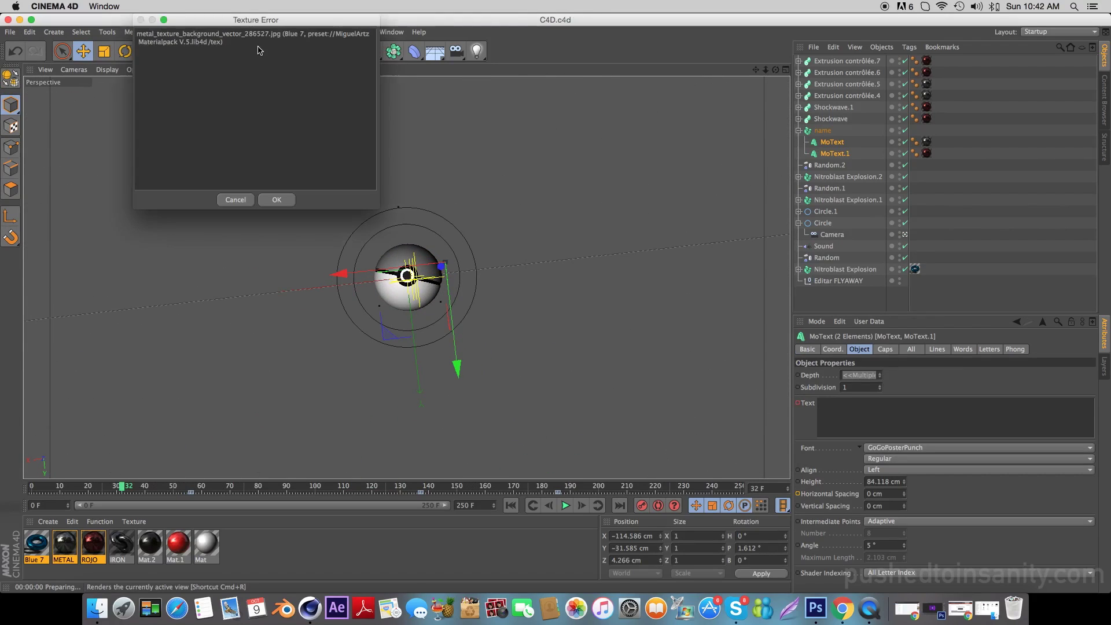
{"action": "left_click", "coordinate": [277, 199]}
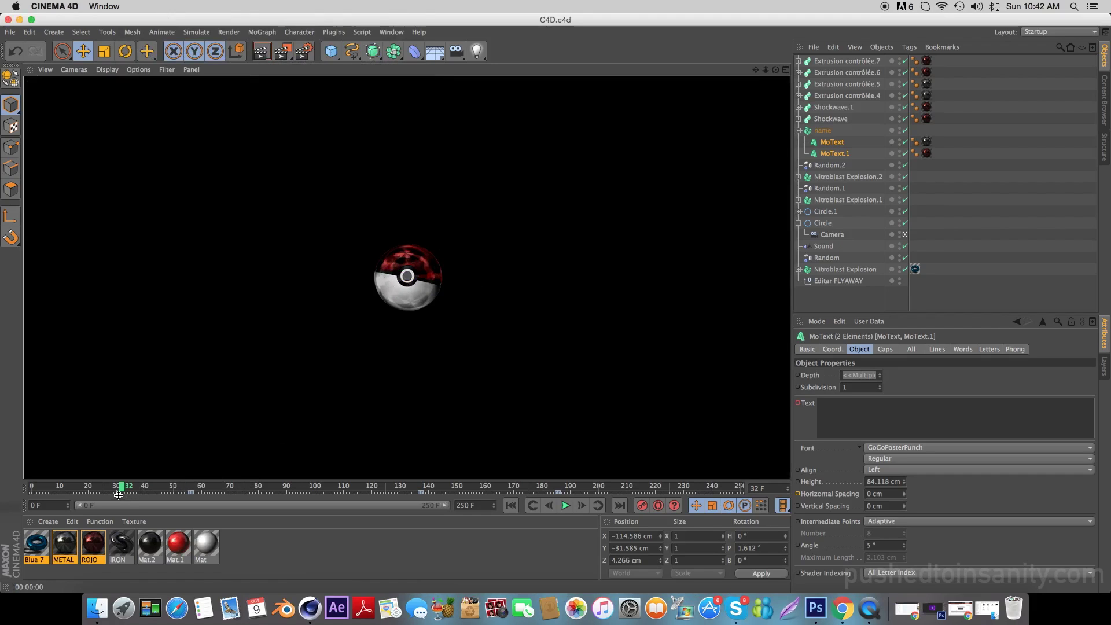
{"action": "left_click", "coordinate": [239, 485]}
{"action": "left_click_drag", "start_coordinate": [240, 485], "coordinate": [202, 485]}
{"action": "left_click", "coordinate": [259, 51]}
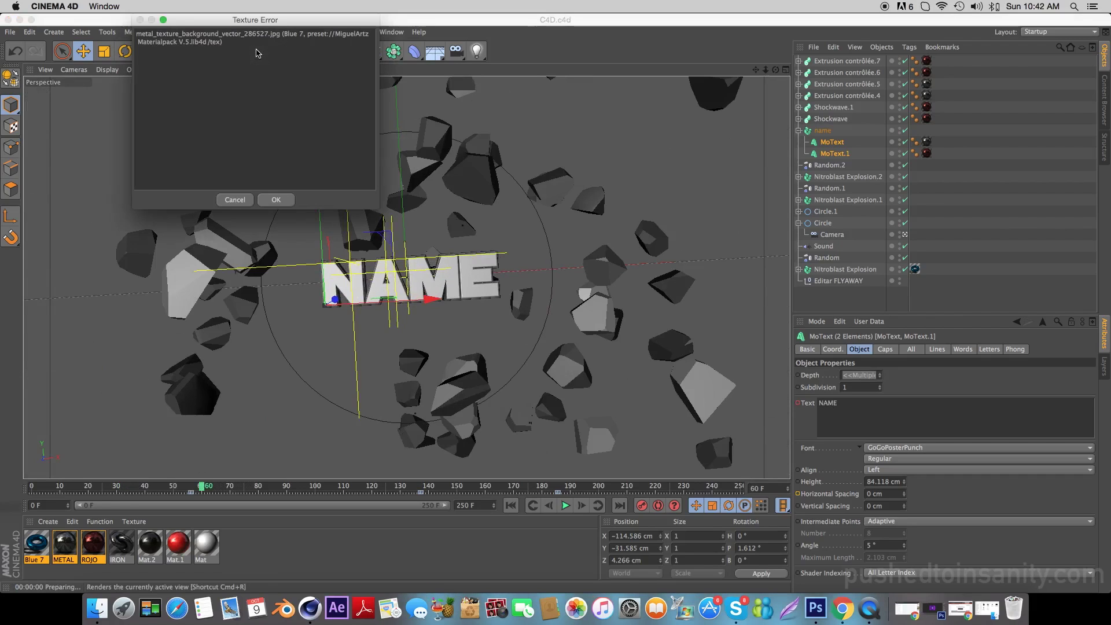
{"action": "key", "text": "Return"}
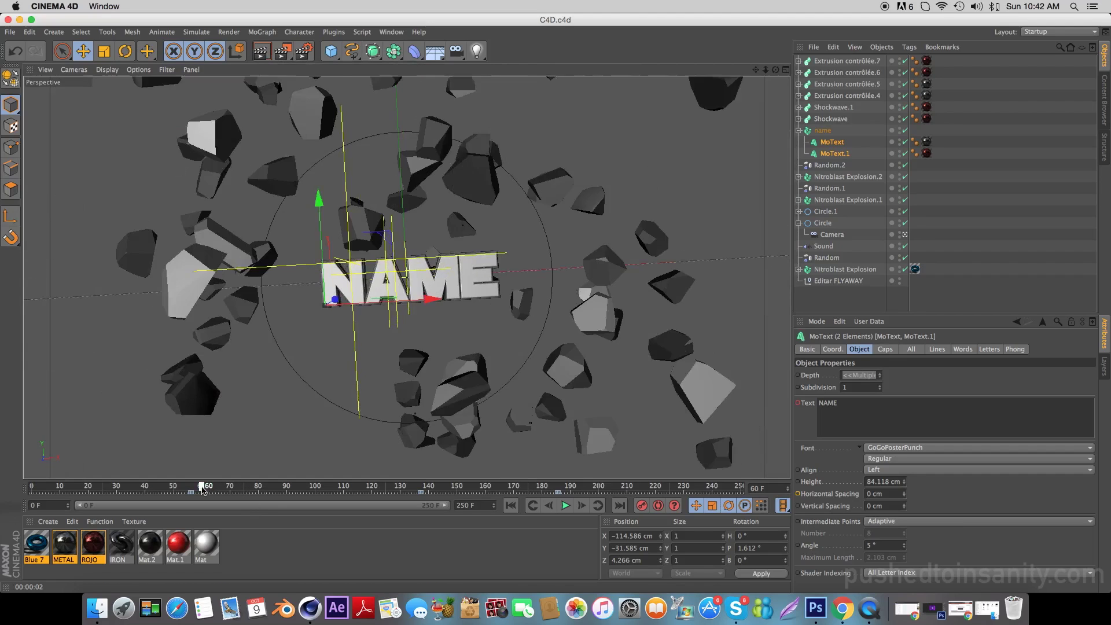
{"action": "mouse_move", "coordinate": [206, 488]}
{"action": "left_mouse_down"}
{"action": "mouse_move", "coordinate": [727, 495]}
{"action": "mouse_move", "coordinate": [317, 489]}
{"action": "left_mouse_up"}
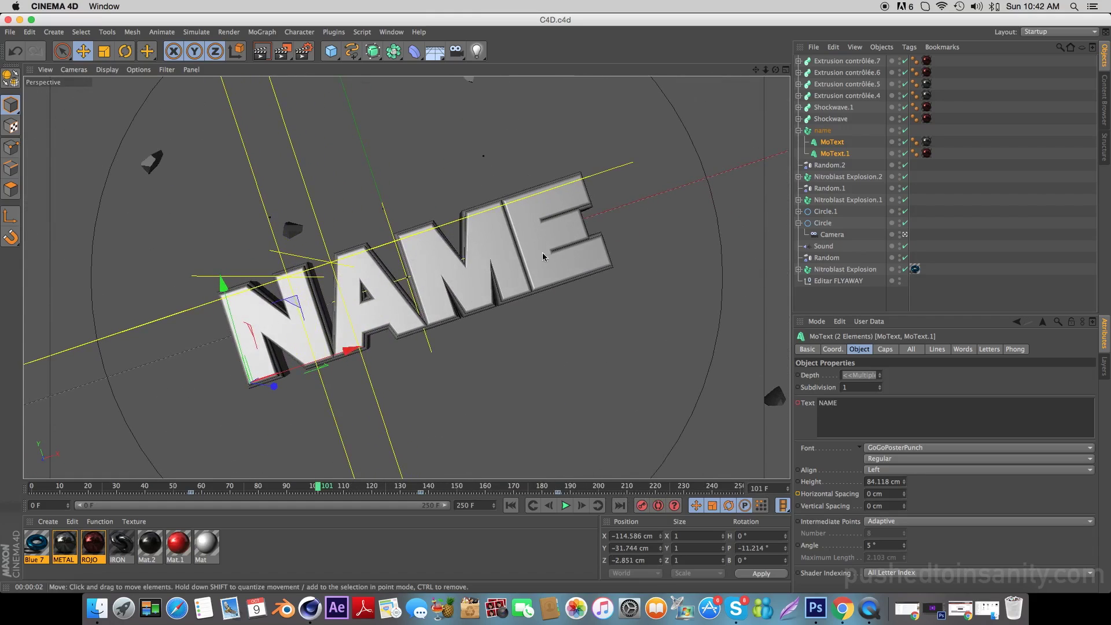
Step: Select MoText and MoText.1 and change their text from NAME to Insanity at frame 57
{"action": "left_click", "coordinate": [955, 153]}
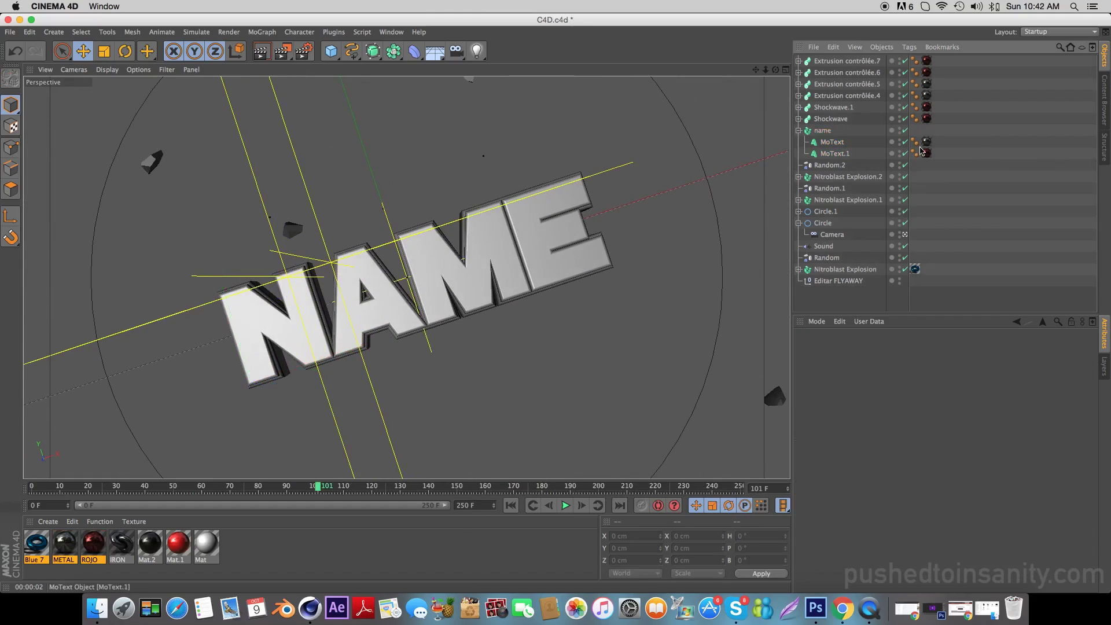
{"action": "left_click", "coordinate": [832, 142], "text": "shift"}
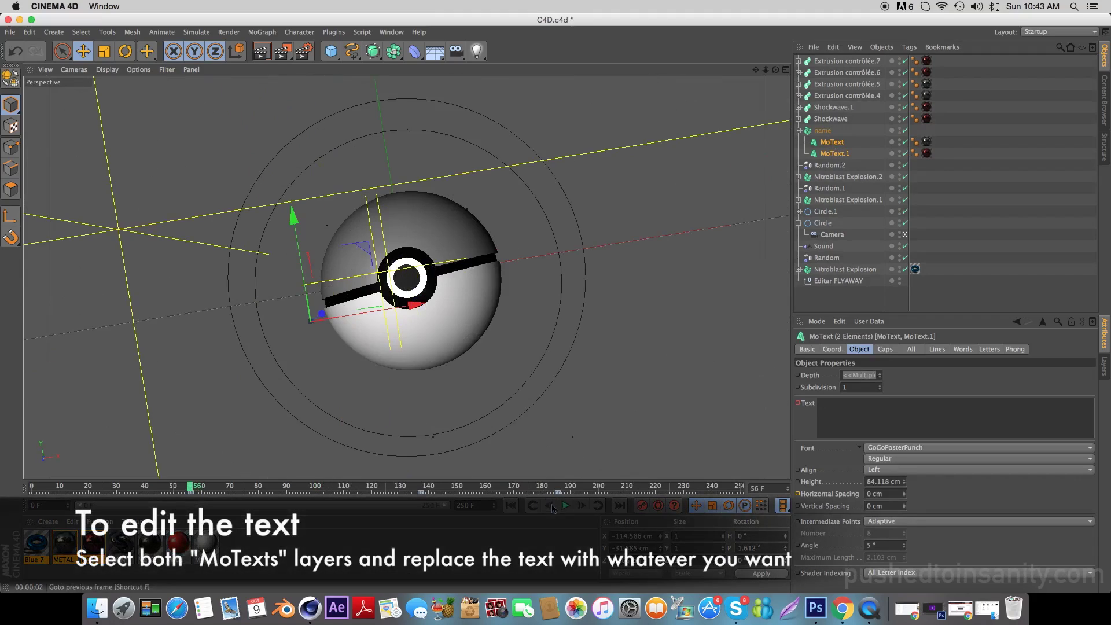
{"action": "left_click", "coordinate": [581, 505]}
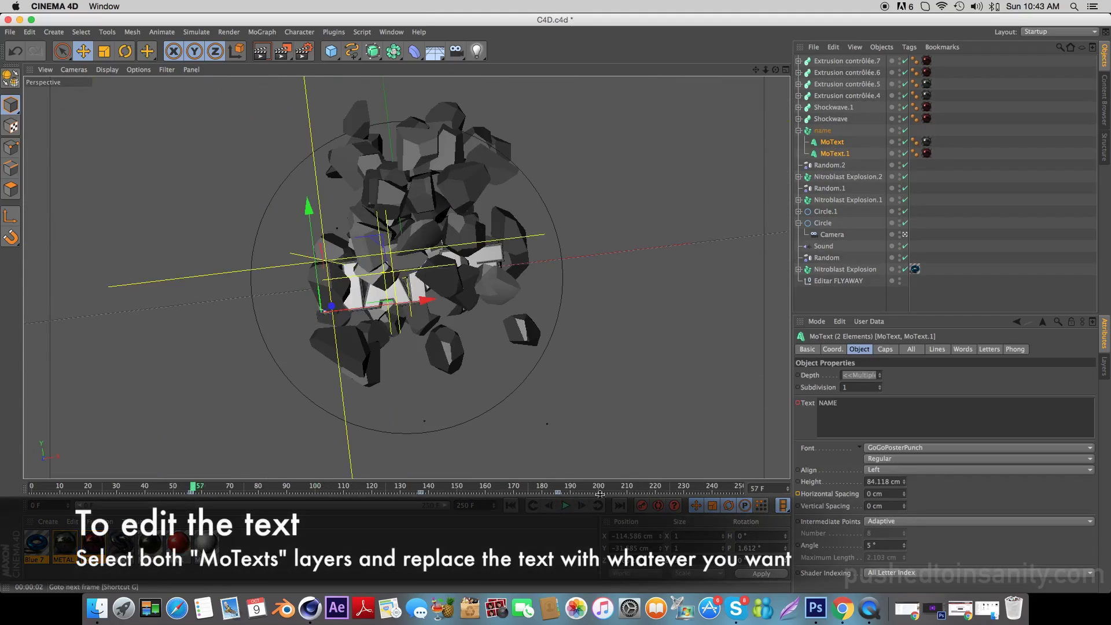
{"action": "left_click", "coordinate": [841, 404]}
{"action": "type", "text": "Insanity"}
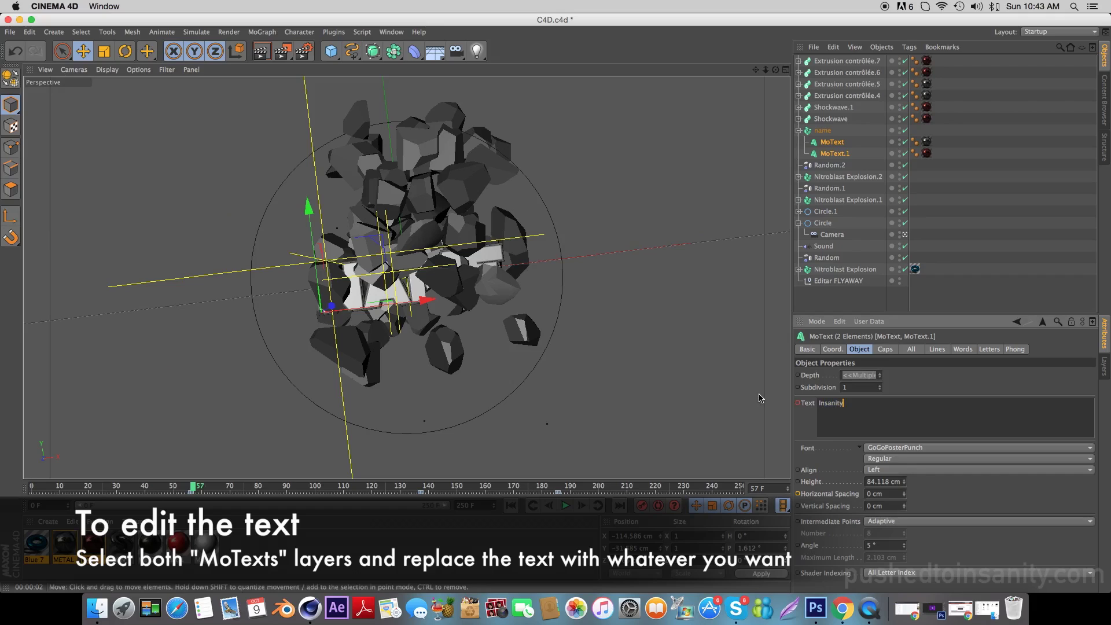
{"action": "key", "text": "Return"}
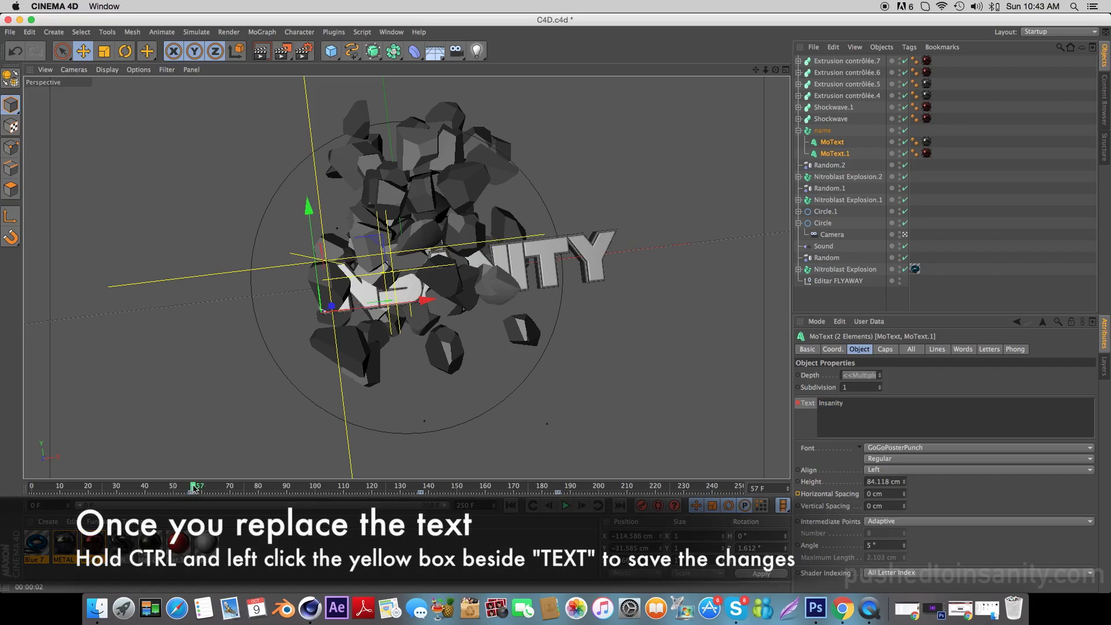
{"action": "mouse_move", "coordinate": [189, 490]}
{"action": "left_mouse_down"}
{"action": "mouse_move", "coordinate": [570, 492]}
{"action": "mouse_move", "coordinate": [559, 491]}
{"action": "left_mouse_up"}
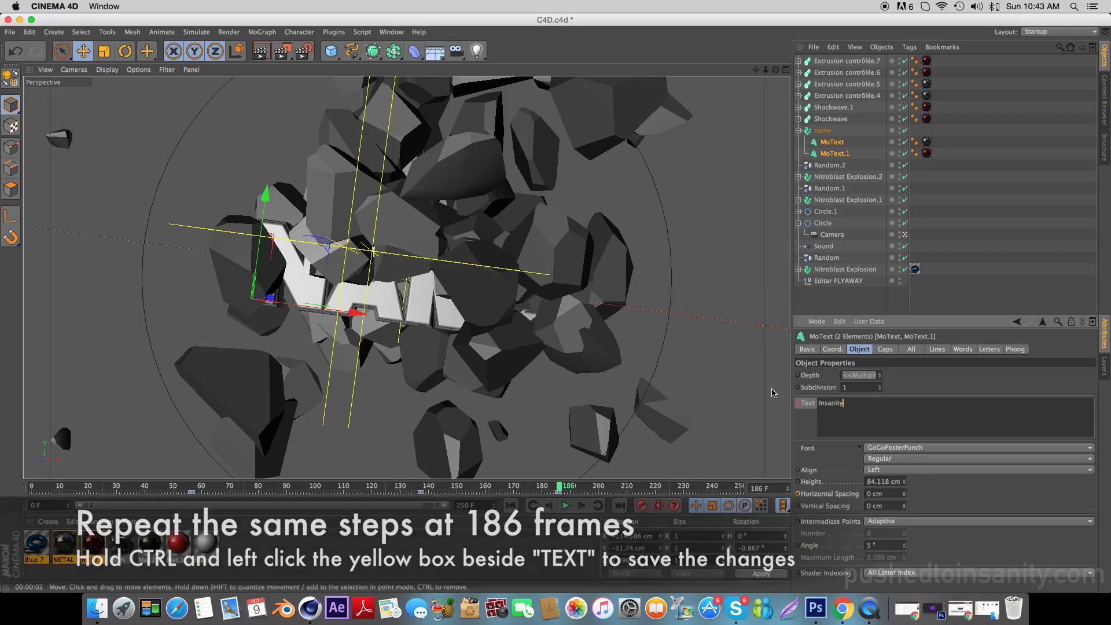
Step: Drag the INSANITY title left along X at frame 186, then review frames 58–160
{"action": "mouse_move", "coordinate": [555, 486]}
{"action": "left_mouse_down"}
{"action": "mouse_move", "coordinate": [604, 489]}
{"action": "mouse_move", "coordinate": [559, 489]}
{"action": "left_mouse_up"}
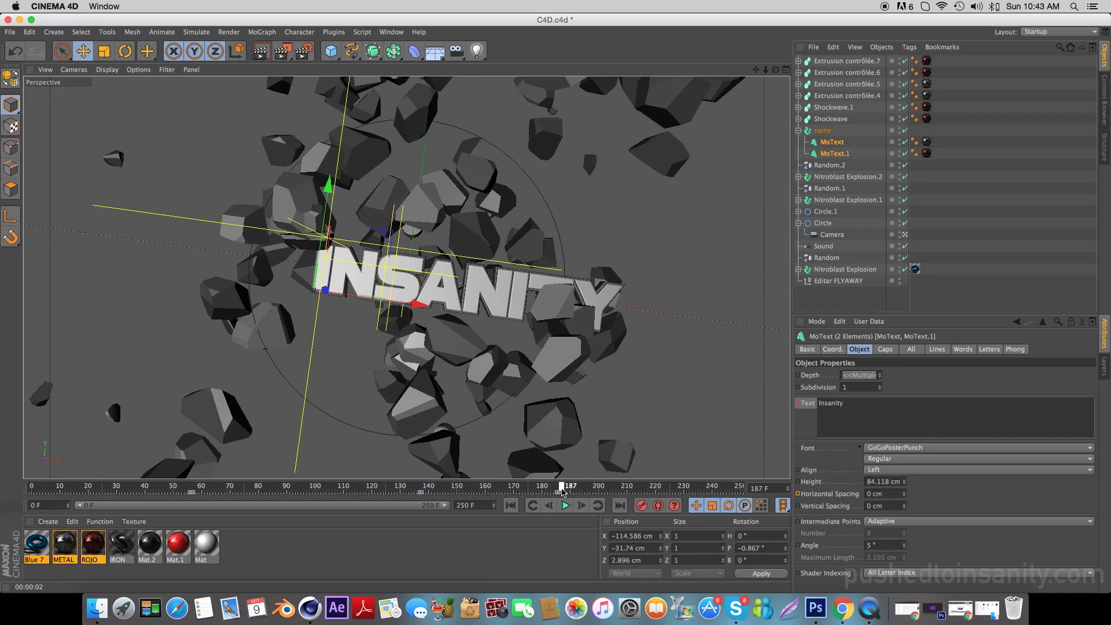
{"action": "left_click_drag", "start_coordinate": [354, 316], "coordinate": [260, 334]}
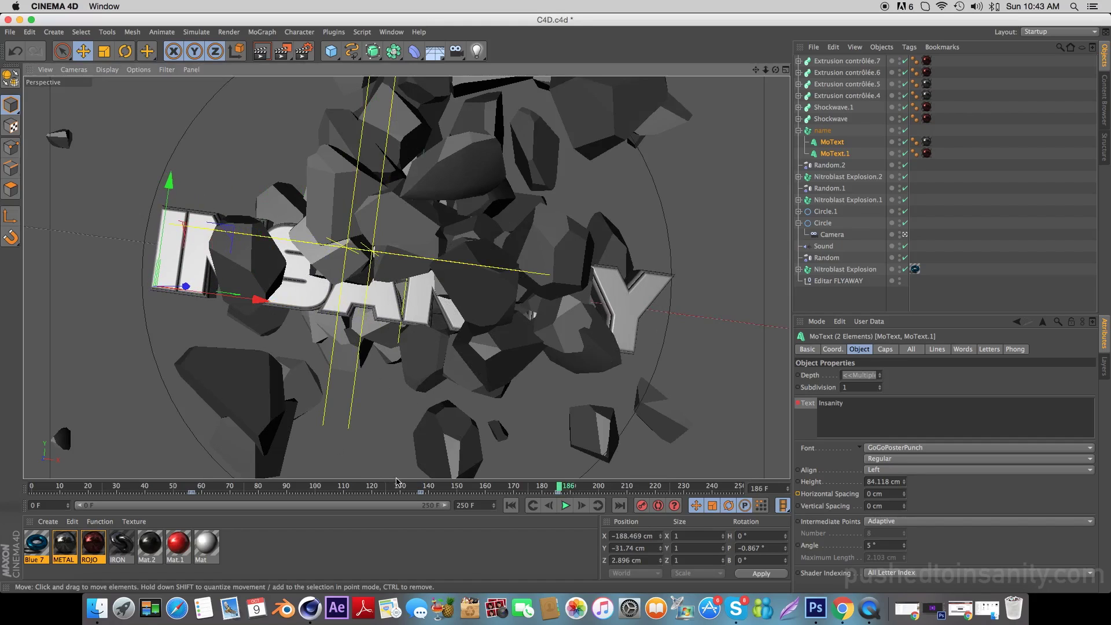
{"action": "left_click_drag", "start_coordinate": [337, 488], "coordinate": [200, 488]}
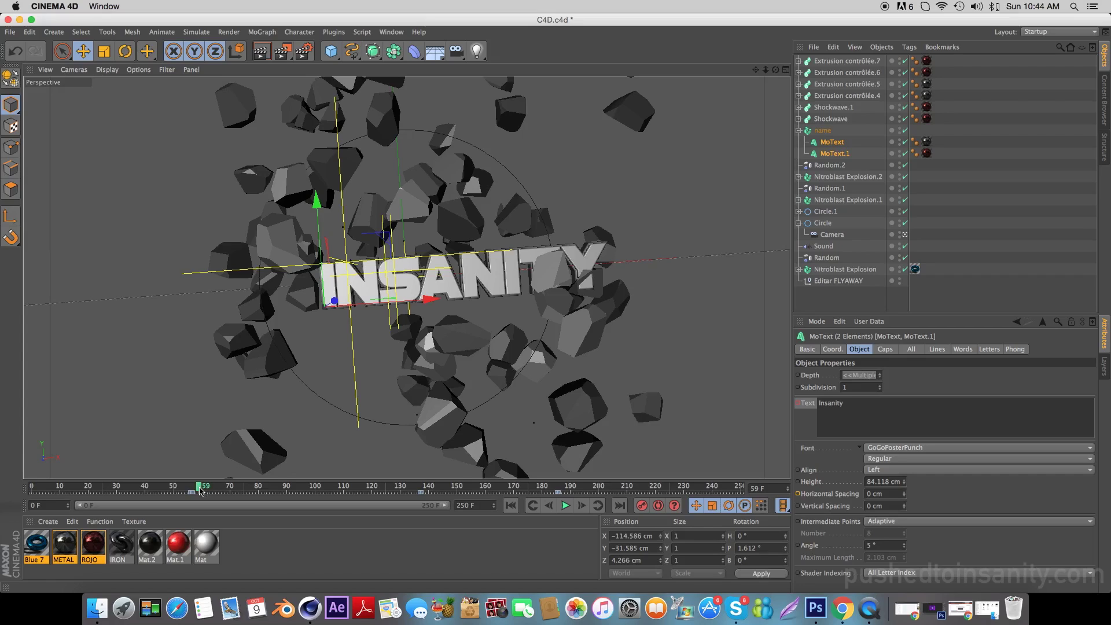
{"action": "left_click_drag", "start_coordinate": [200, 491], "coordinate": [746, 487]}
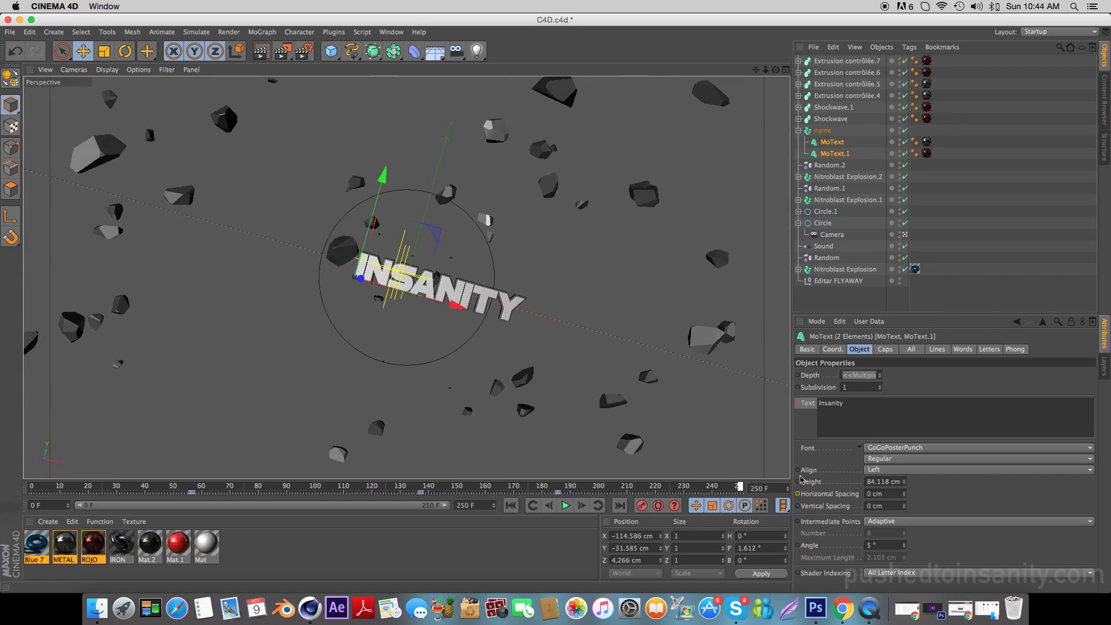
Step: Shift INSANITY further left at frame 57, keyframe its position, and replay the animation
{"action": "left_click", "coordinate": [196, 487]}
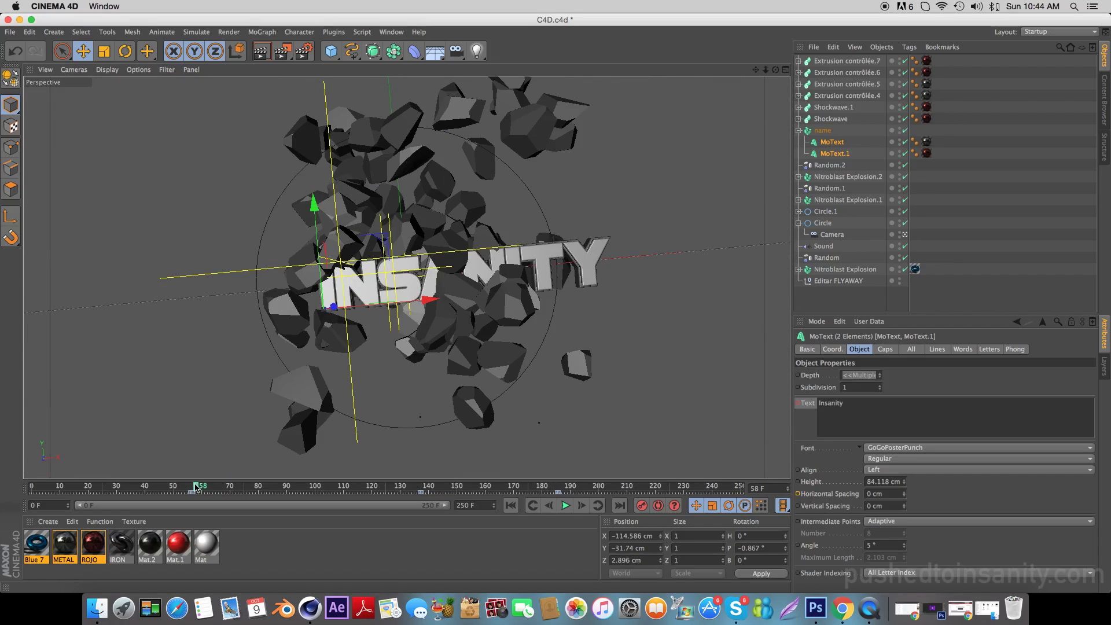
{"action": "left_click_drag", "start_coordinate": [196, 488], "coordinate": [194, 488]}
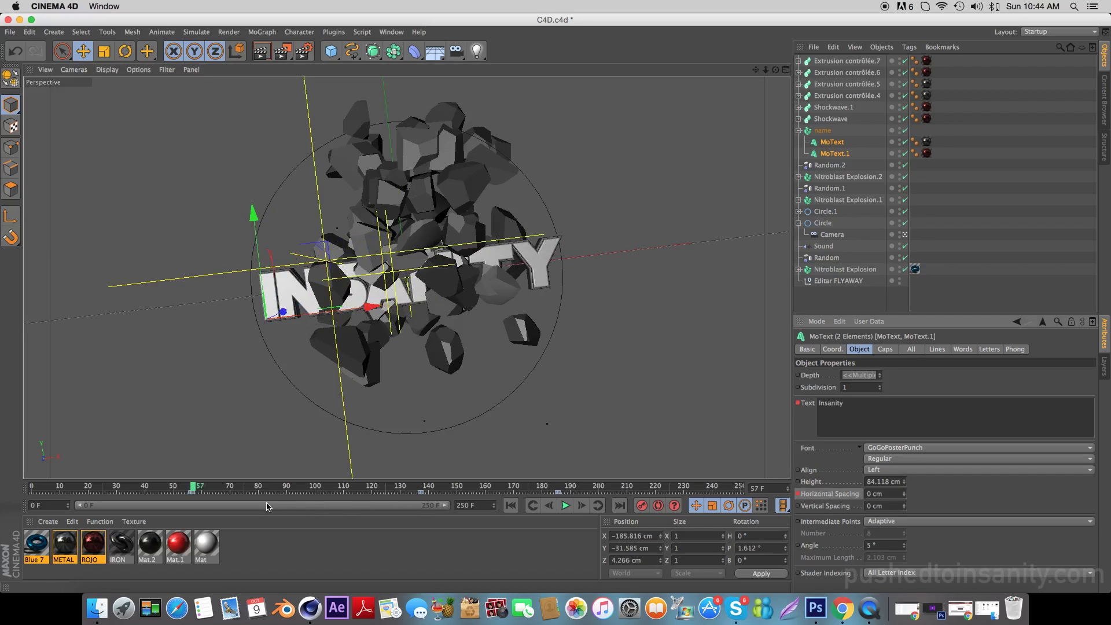
{"action": "mouse_move", "coordinate": [194, 488]}
{"action": "left_mouse_down"}
{"action": "mouse_move", "coordinate": [218, 488]}
{"action": "mouse_move", "coordinate": [194, 493]}
{"action": "left_mouse_up"}
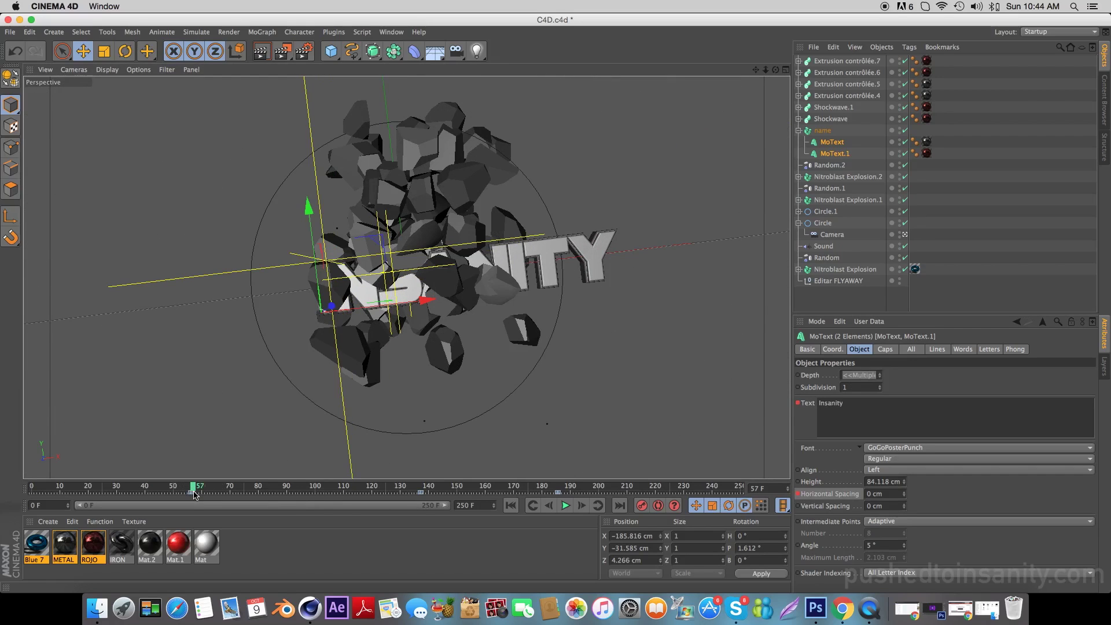
{"action": "left_click_drag", "start_coordinate": [427, 299], "coordinate": [364, 307]}
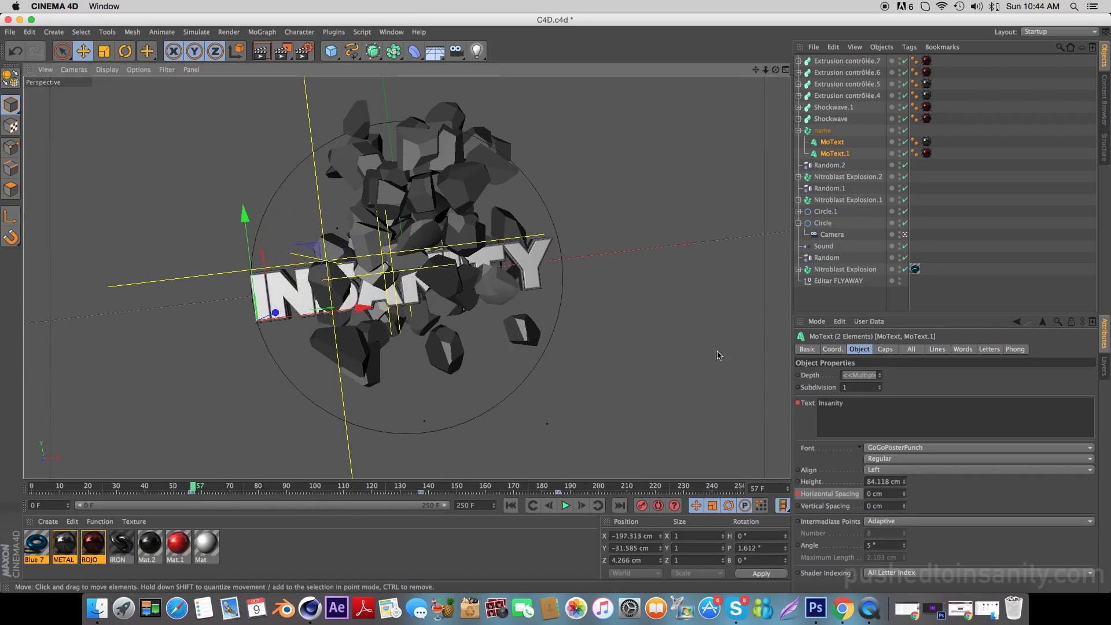
{"action": "left_click", "coordinate": [640, 507]}
{"action": "left_click_drag", "start_coordinate": [193, 489], "coordinate": [616, 489]}
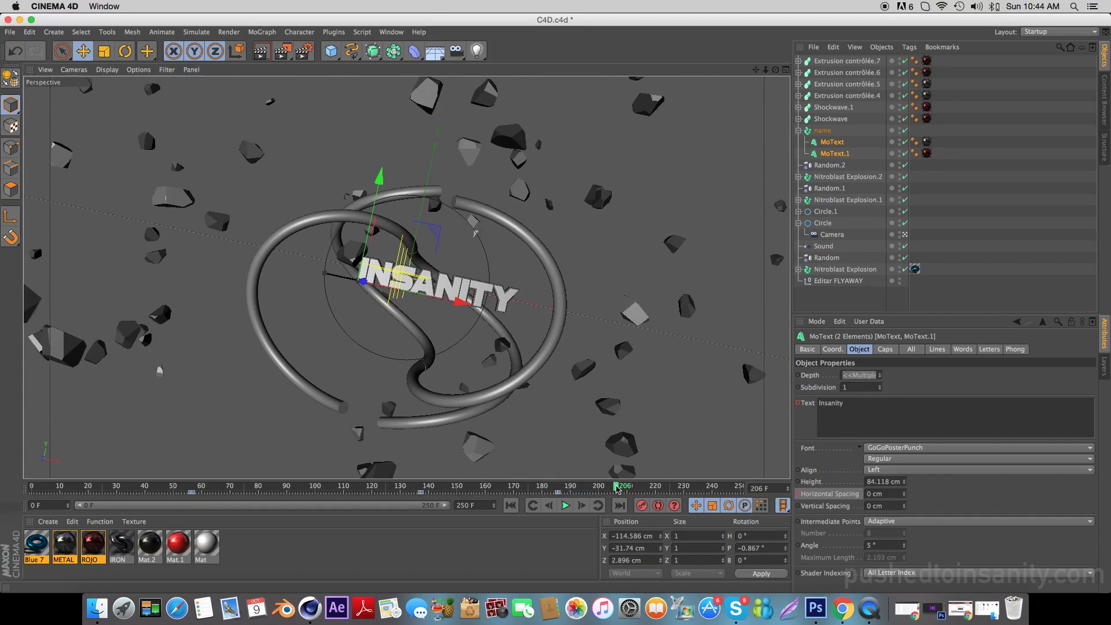
{"action": "left_click_drag", "start_coordinate": [236, 490], "coordinate": [739, 489]}
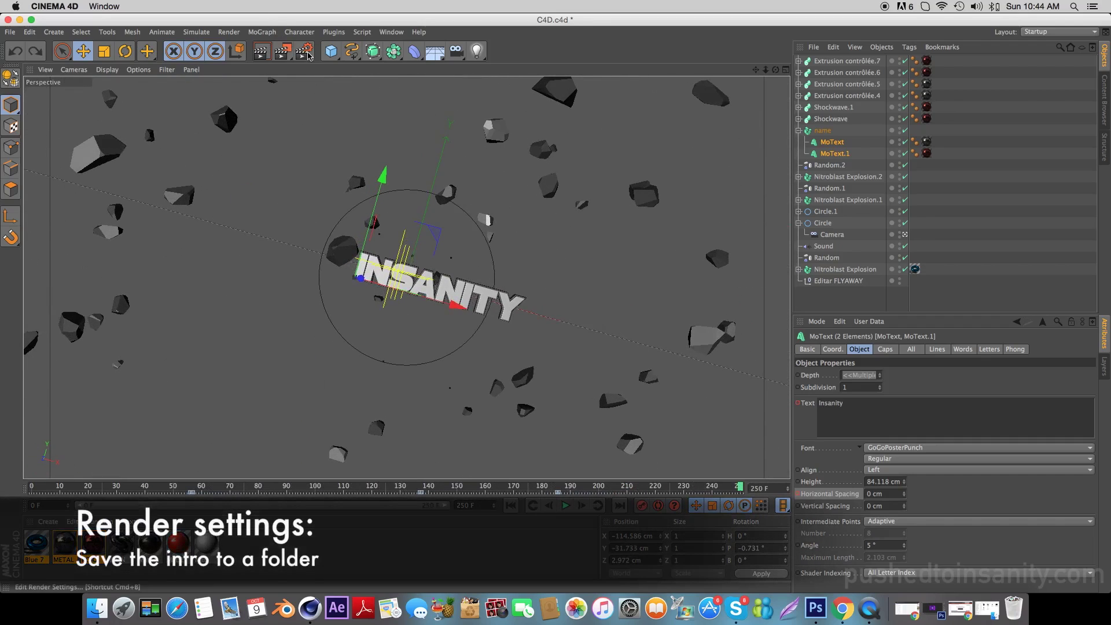
Step: Set the render output file to 'intro' inside a new Desktop folder named Render
{"action": "left_click", "coordinate": [304, 51]}
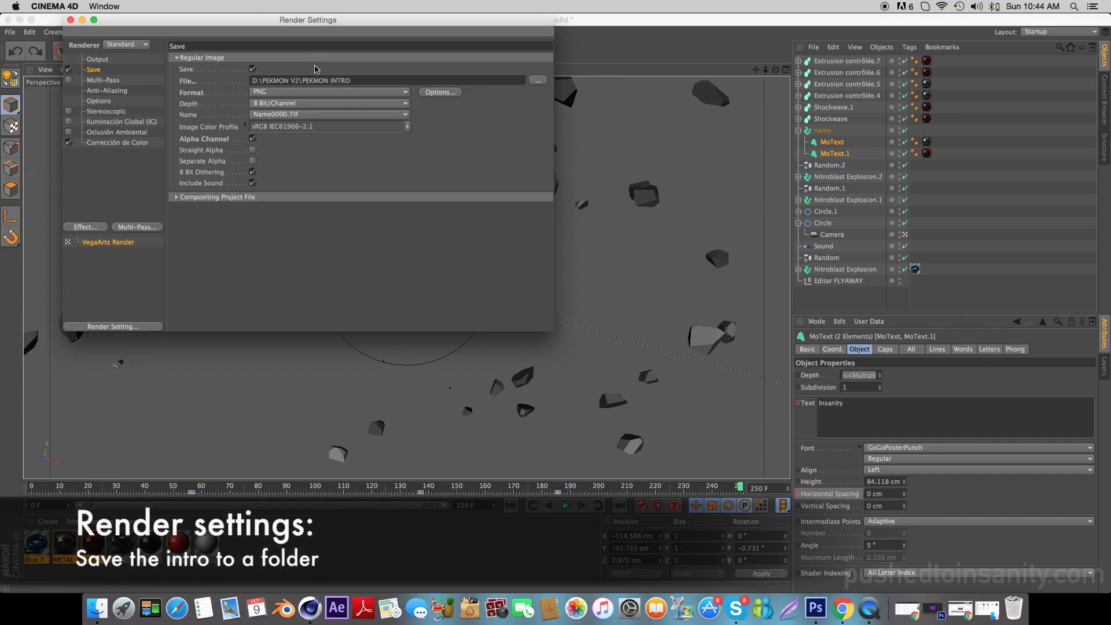
{"action": "left_click", "coordinate": [542, 81]}
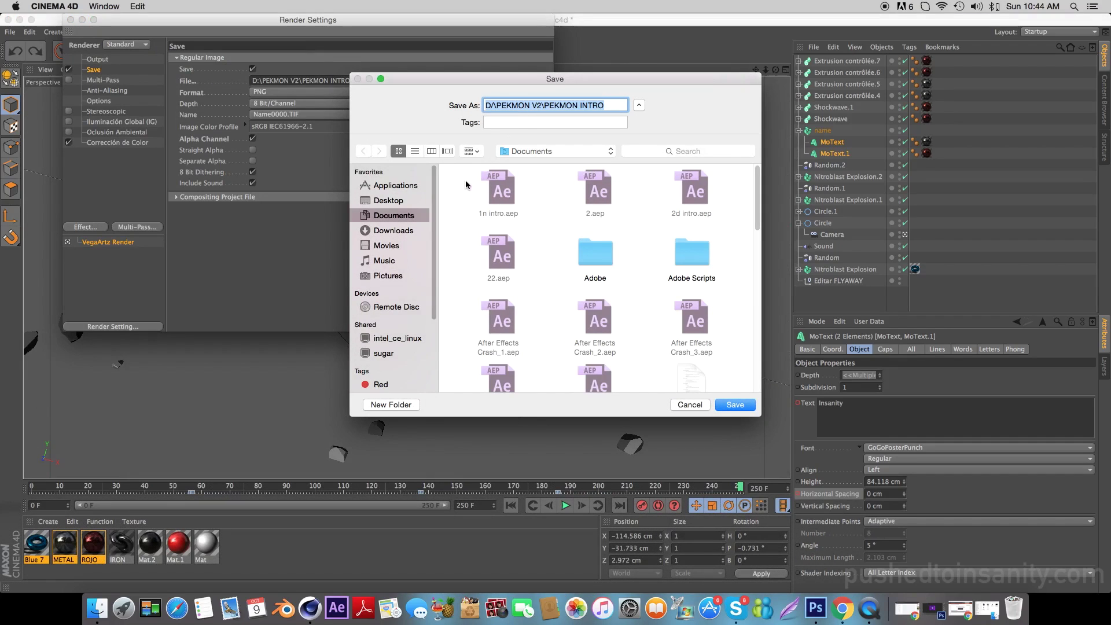
{"action": "left_click", "coordinate": [412, 200]}
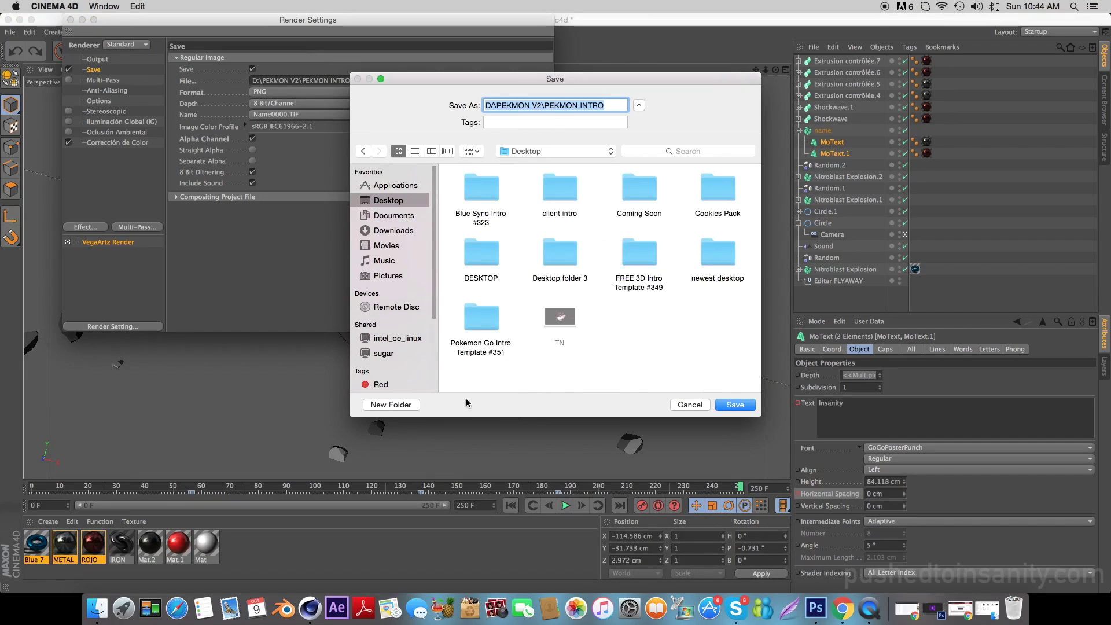
{"action": "left_click", "coordinate": [392, 405]}
{"action": "type", "text": "Render"}
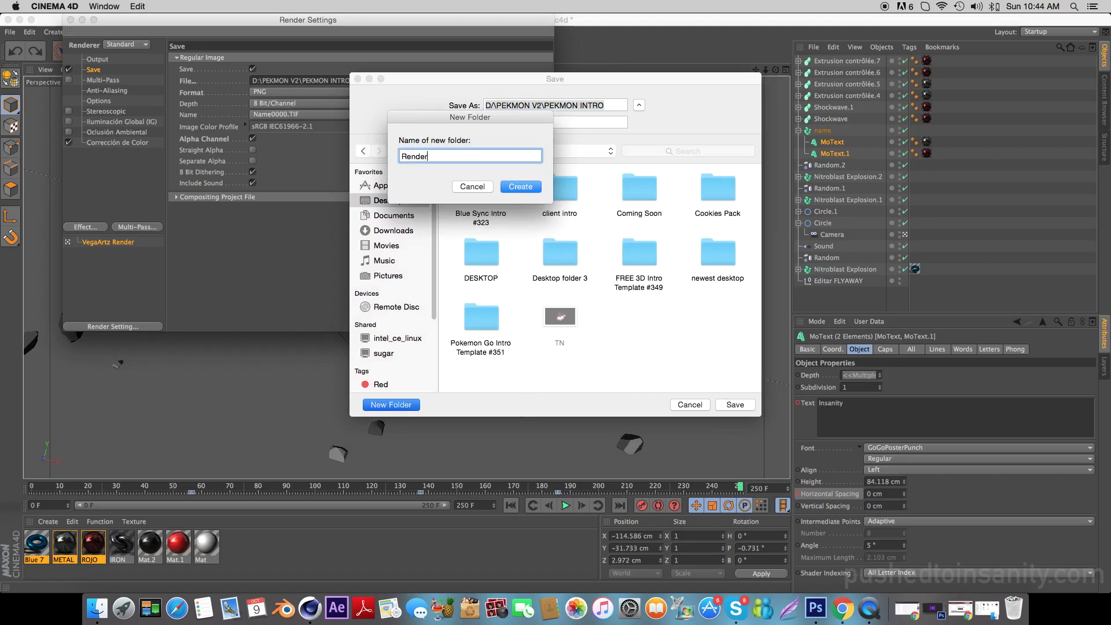
{"action": "key", "text": "Return"}
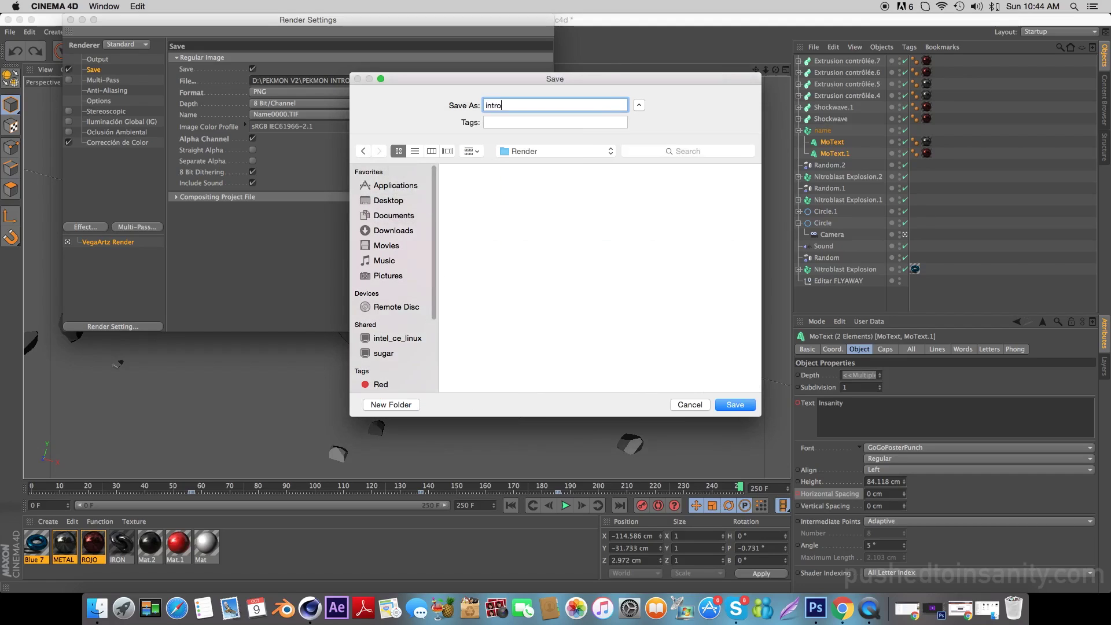
{"action": "key", "text": "Return"}
{"action": "left_click", "coordinate": [126, 81]}
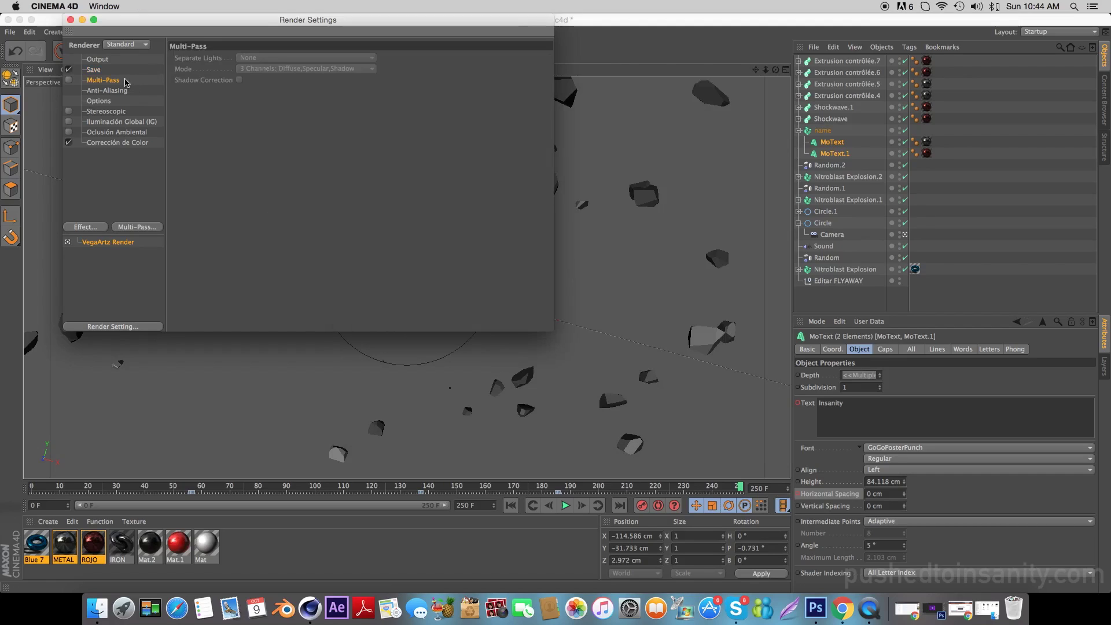
{"action": "left_click", "coordinate": [109, 69]}
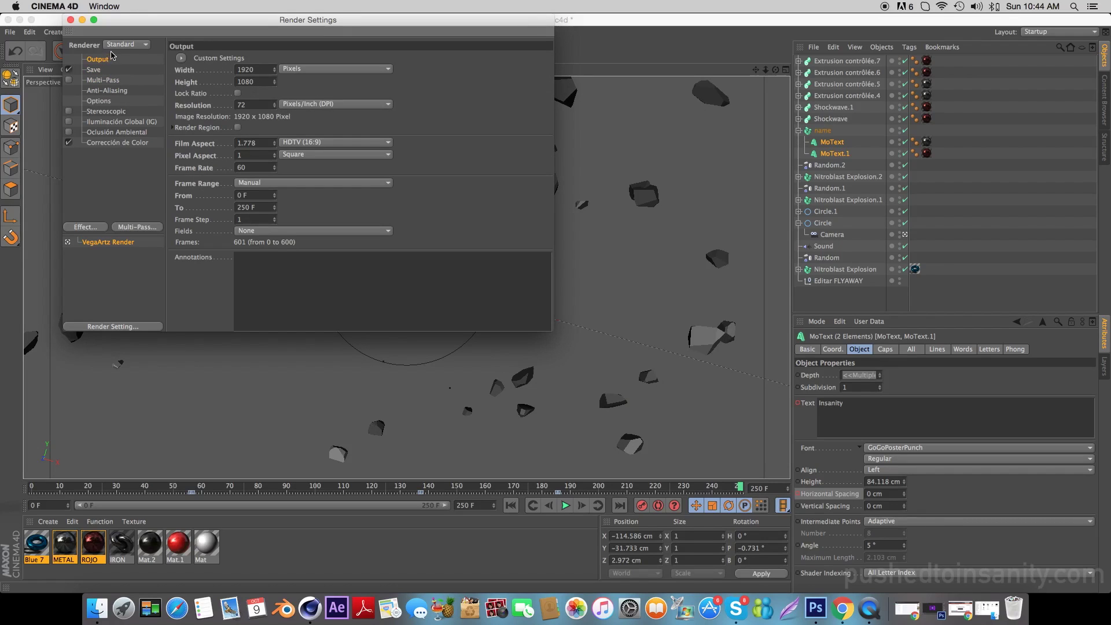
{"action": "left_click", "coordinate": [71, 20]}
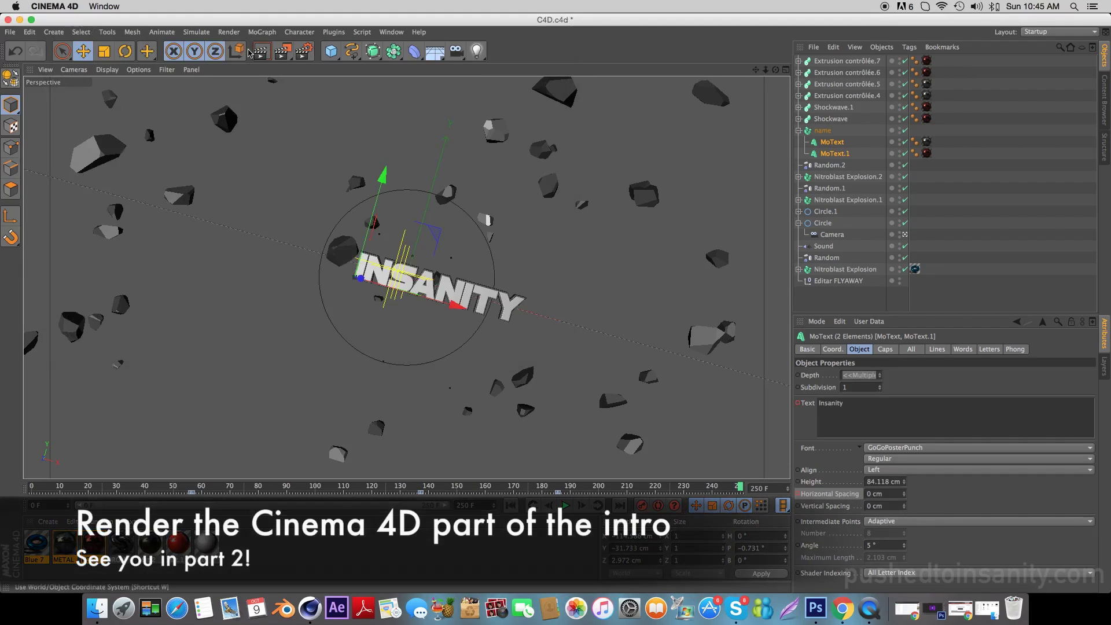
Step: Render the 1920x1080 INSANITY animation to the Picture Viewer, ignoring the texture error
{"action": "left_click", "coordinate": [282, 53]}
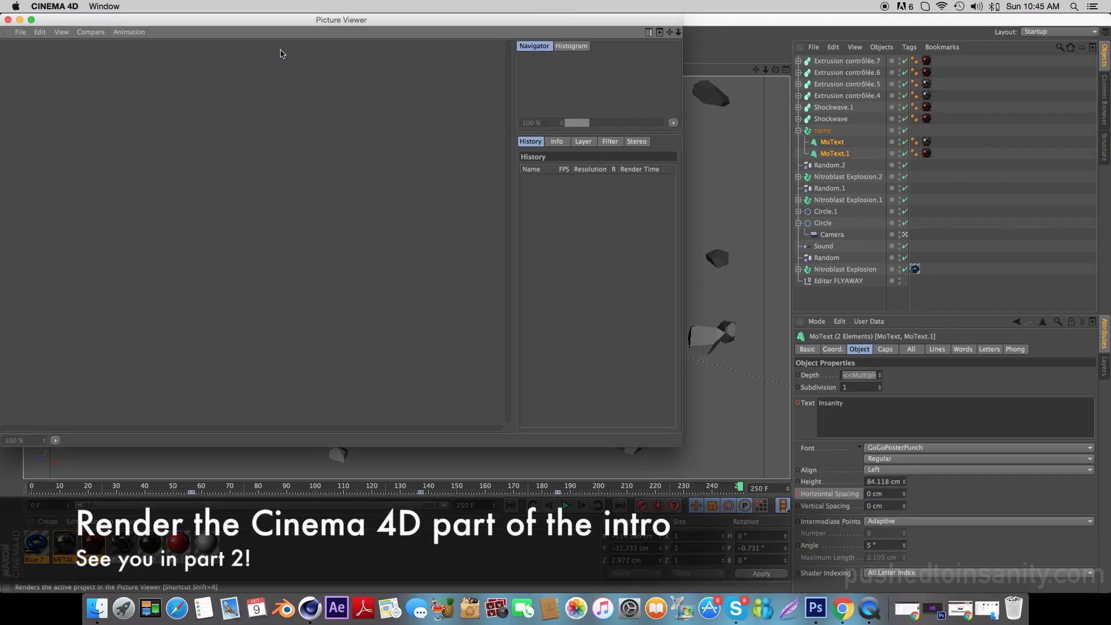
{"action": "key", "text": "Return"}
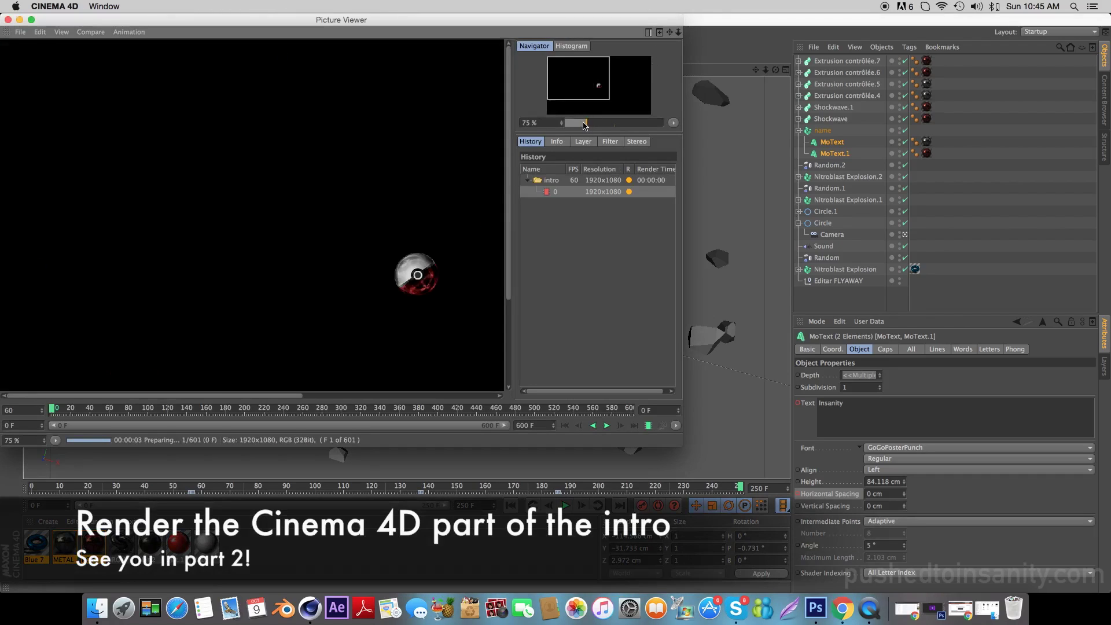
{"action": "left_click_drag", "start_coordinate": [590, 123], "coordinate": [588, 121]}
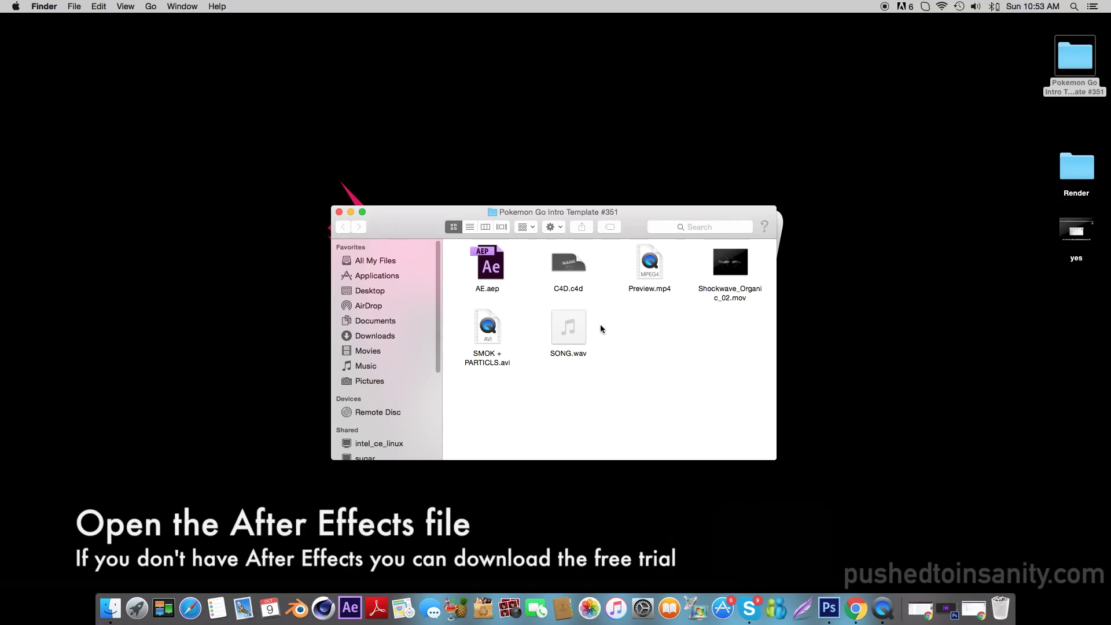
Step: Open AE.aep in After Effects, dismiss the ray-tracing warning, and scroll the layer list
{"action": "double_click", "coordinate": [490, 267]}
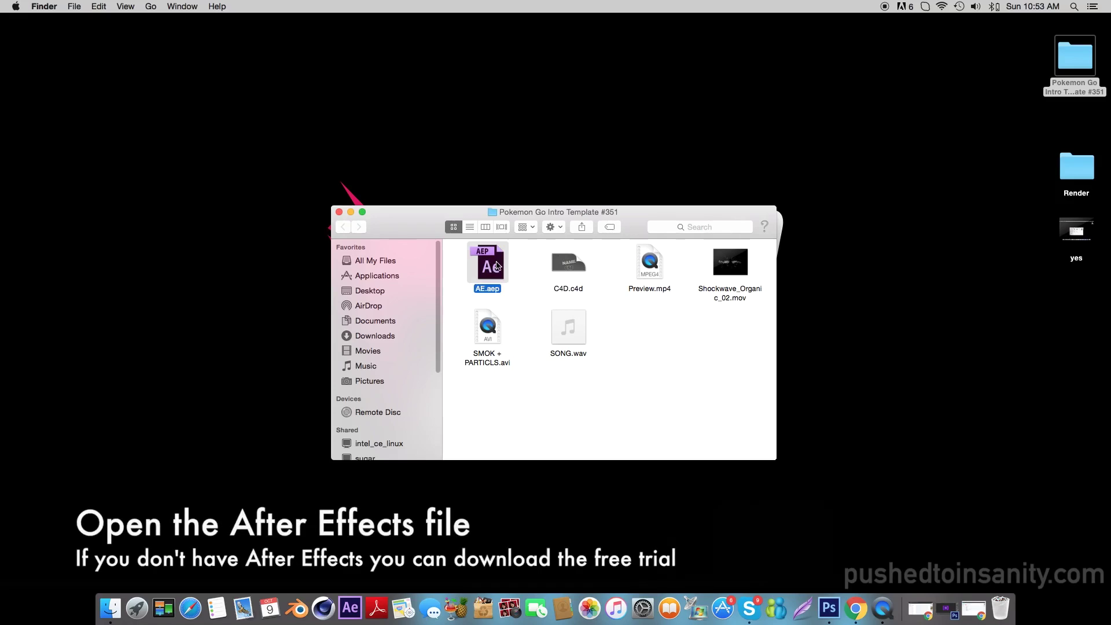
{"action": "left_click", "coordinate": [351, 212]}
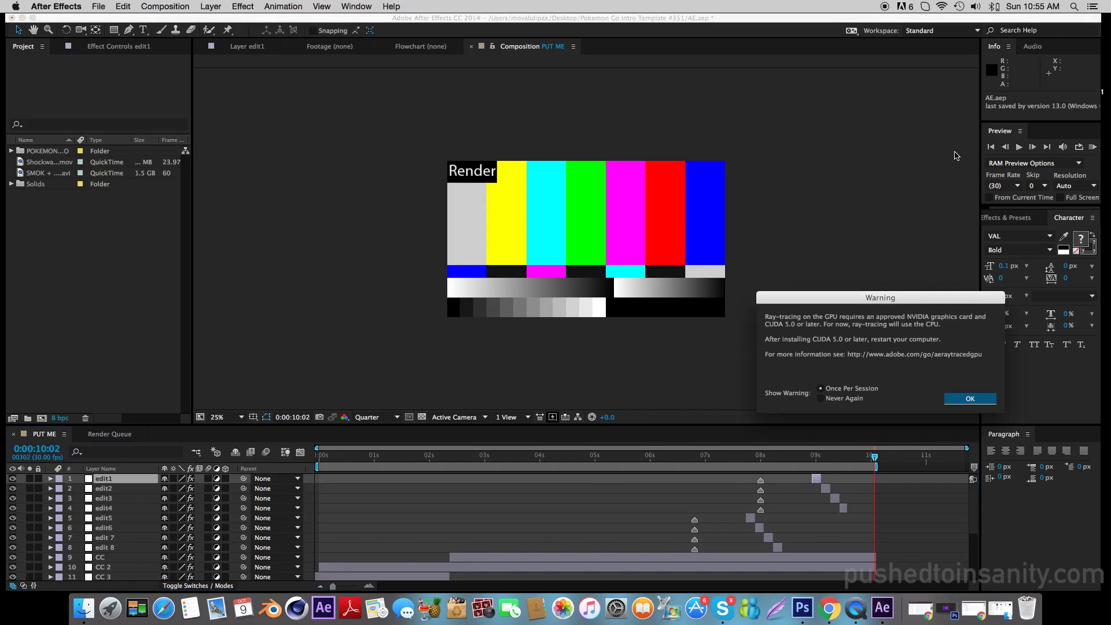
{"action": "key", "text": "Return"}
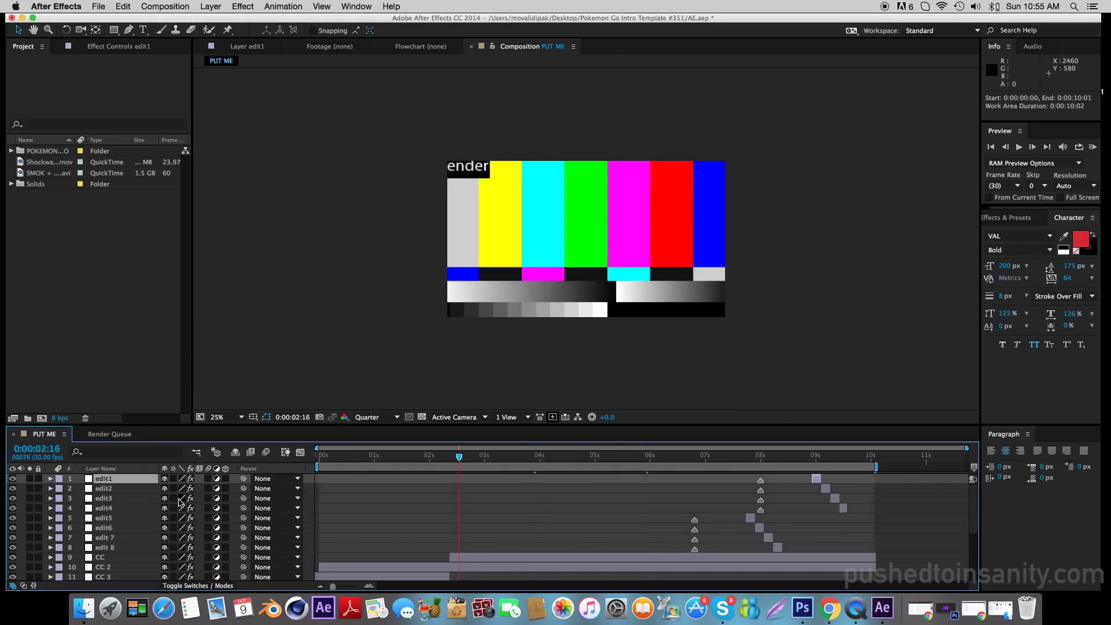
{"action": "scroll", "coordinate": [89, 500], "scroll_direction": "down", "scroll_amount": 3}
{"action": "scroll", "coordinate": [94, 507], "scroll_direction": "down", "scroll_amount": 3}
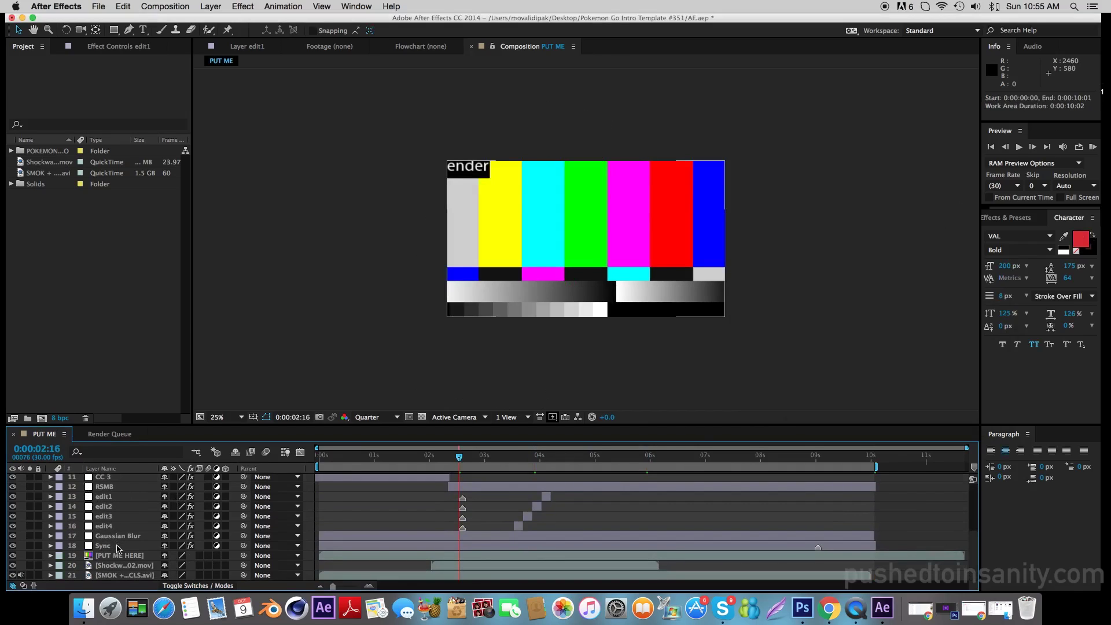
Step: Swap PUT ME HERE for the intro0000.png PNG sequence from the Render folder
{"action": "left_click", "coordinate": [12, 152]}
{"action": "left_click", "coordinate": [52, 173]}
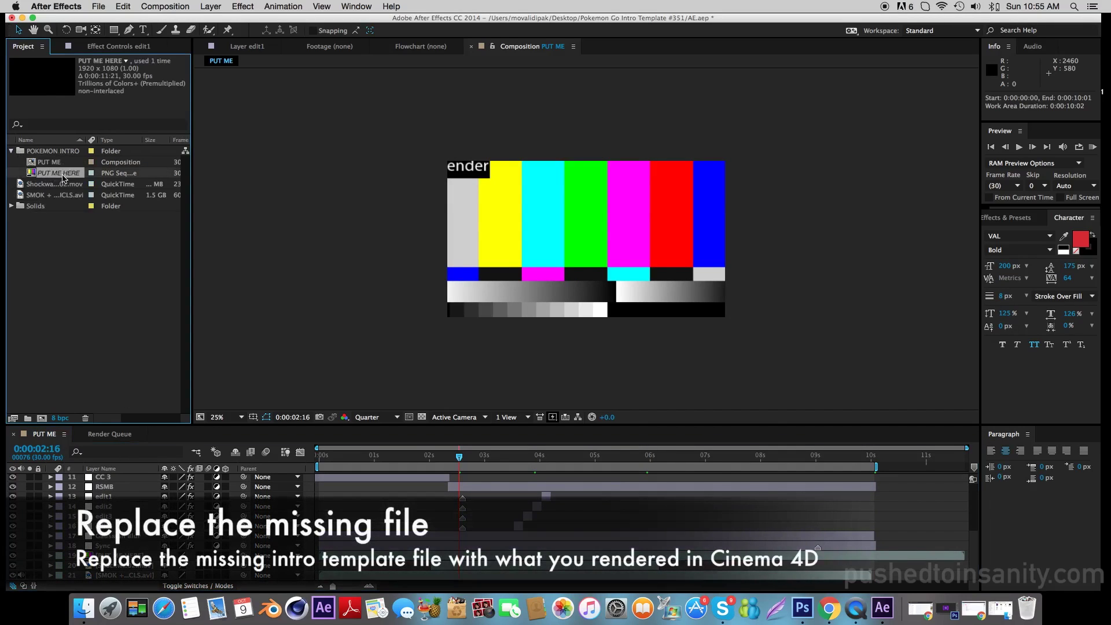
{"action": "right_click", "coordinate": [63, 175]}
{"action": "mouse_move", "coordinate": [105, 258]}
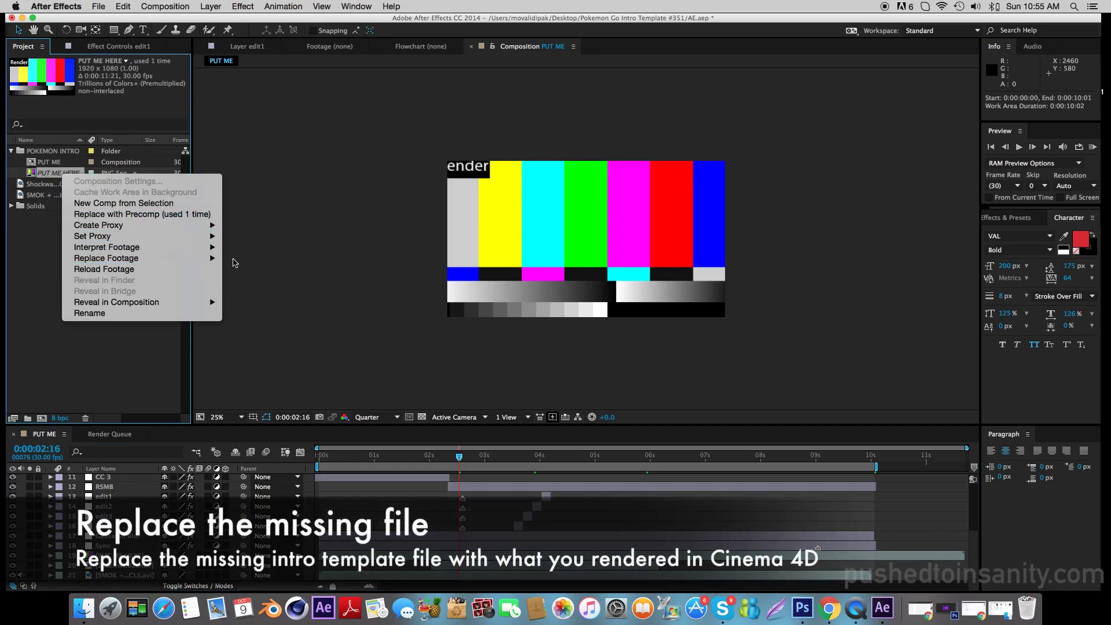
{"action": "left_click", "coordinate": [258, 259]}
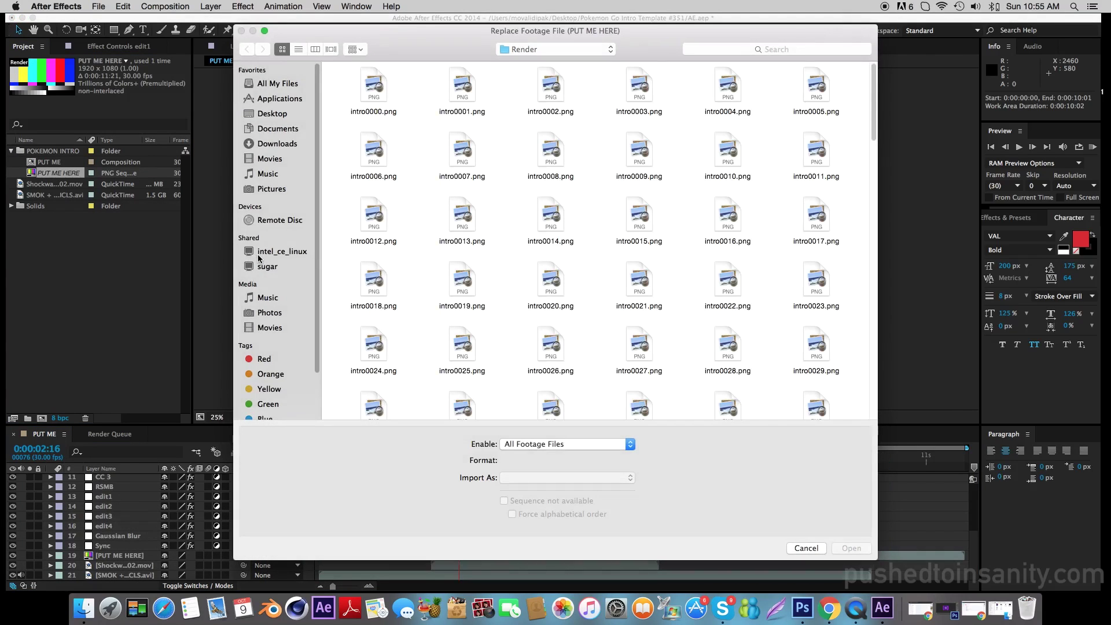
{"action": "left_click", "coordinate": [387, 82]}
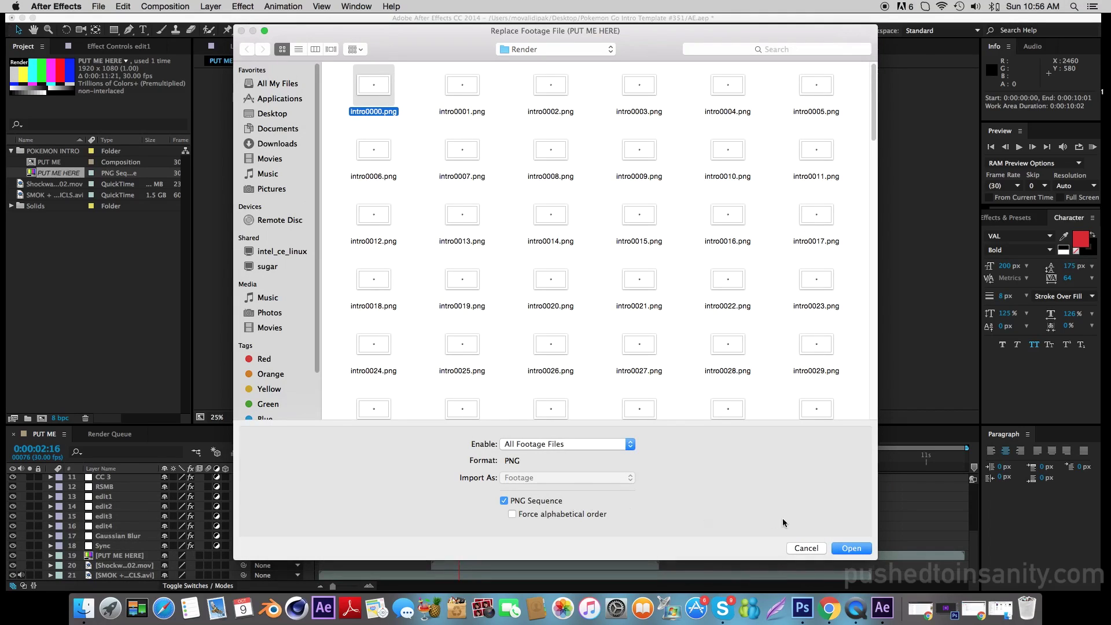
{"action": "left_click", "coordinate": [845, 547]}
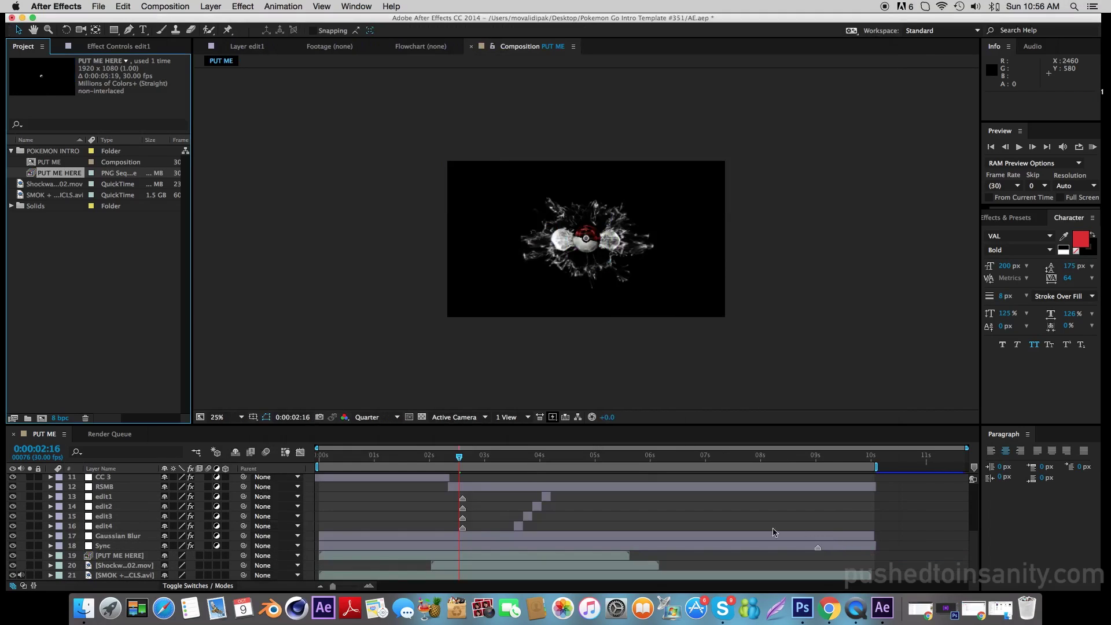
Step: Scrub the intro back and forward to check the particle frames, then select the shockwave movie
{"action": "left_click_drag", "start_coordinate": [443, 457], "coordinate": [332, 457]}
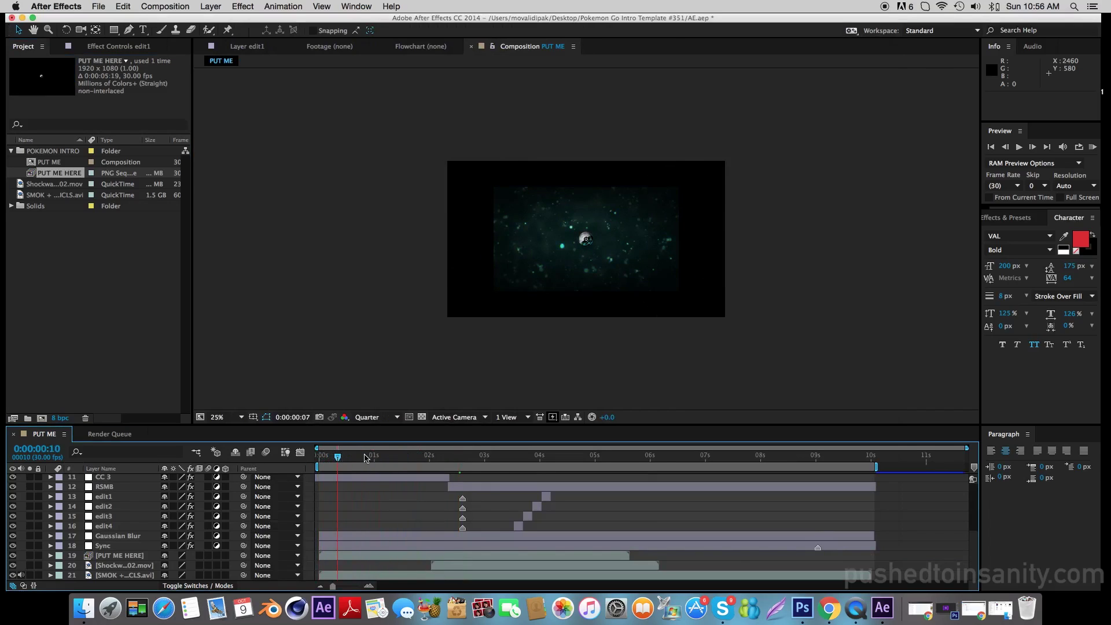
{"action": "left_click_drag", "start_coordinate": [332, 457], "coordinate": [558, 458]}
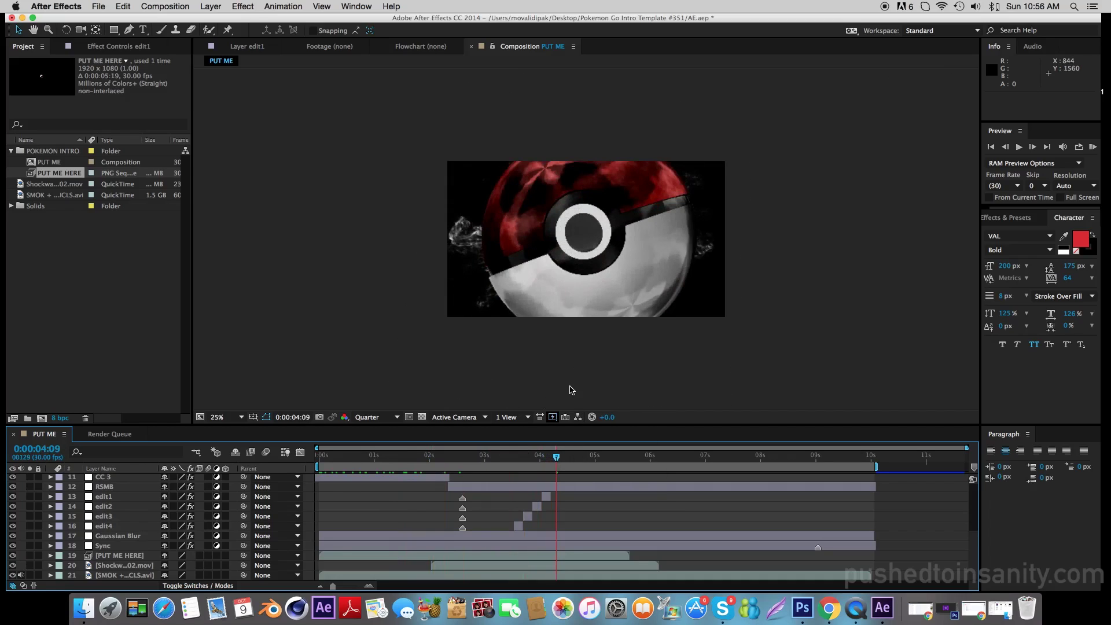
{"action": "key", "text": "XF86AudioLowerVolume"}
{"action": "key", "text": "XF86AudioLowerVolume"}
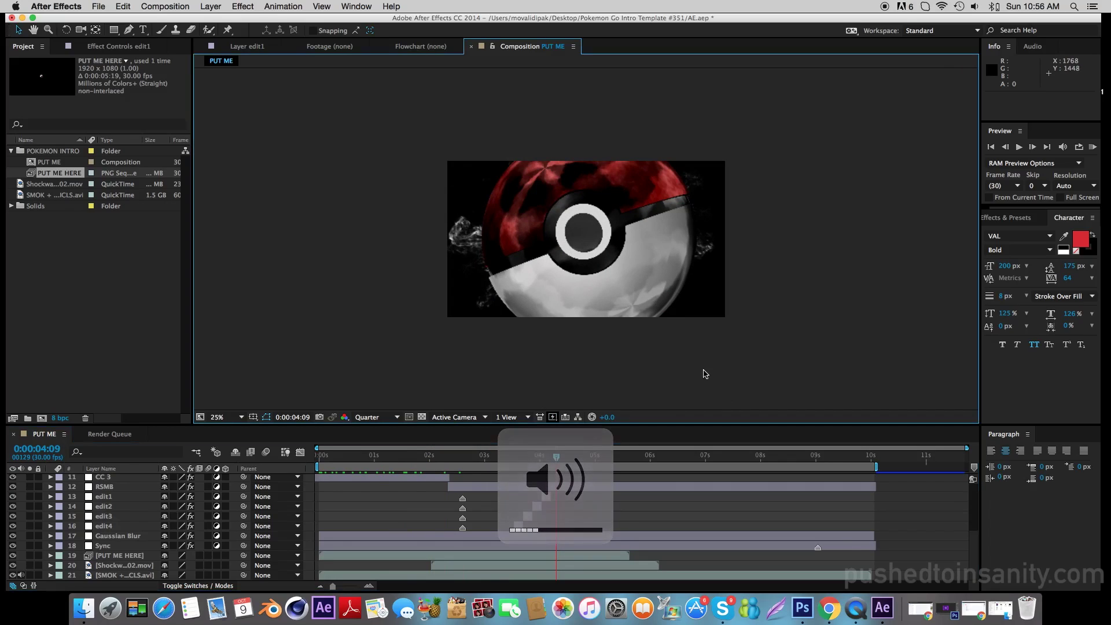
{"action": "left_click", "coordinate": [533, 176]}
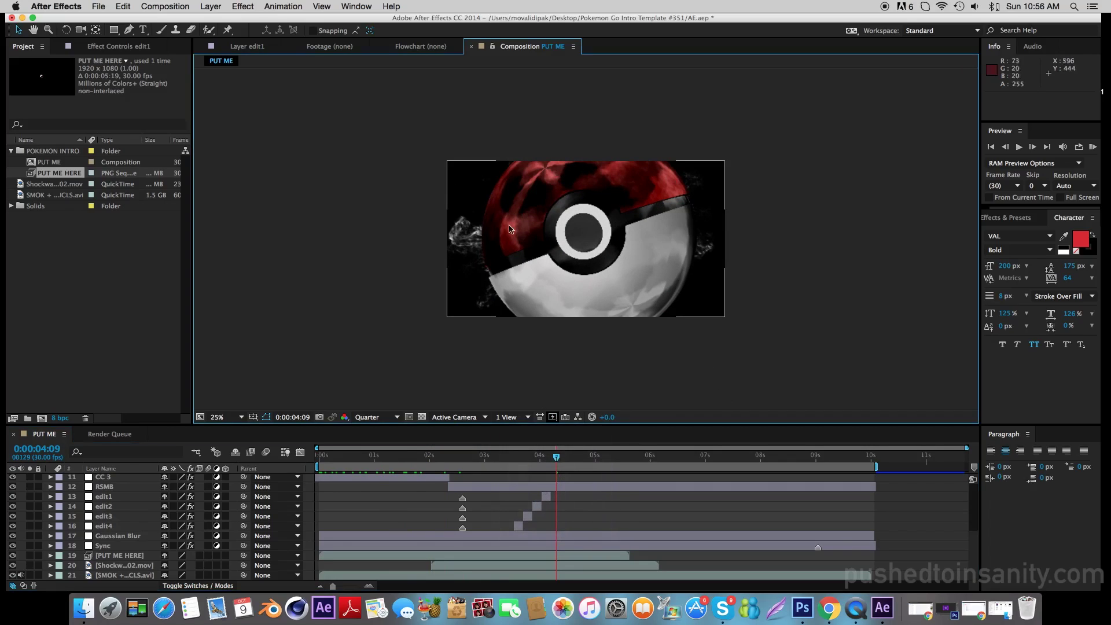
{"action": "left_click", "coordinate": [59, 195]}
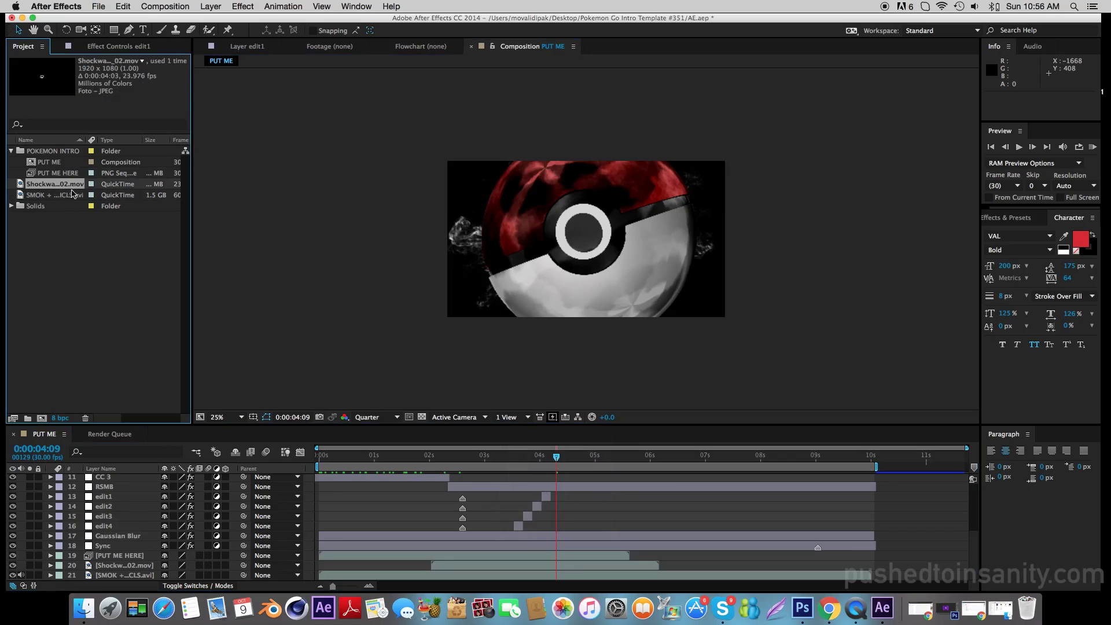
Step: Add the PUT ME composition to the Render Queue and render it to Final.mov
{"action": "left_click", "coordinate": [161, 7]}
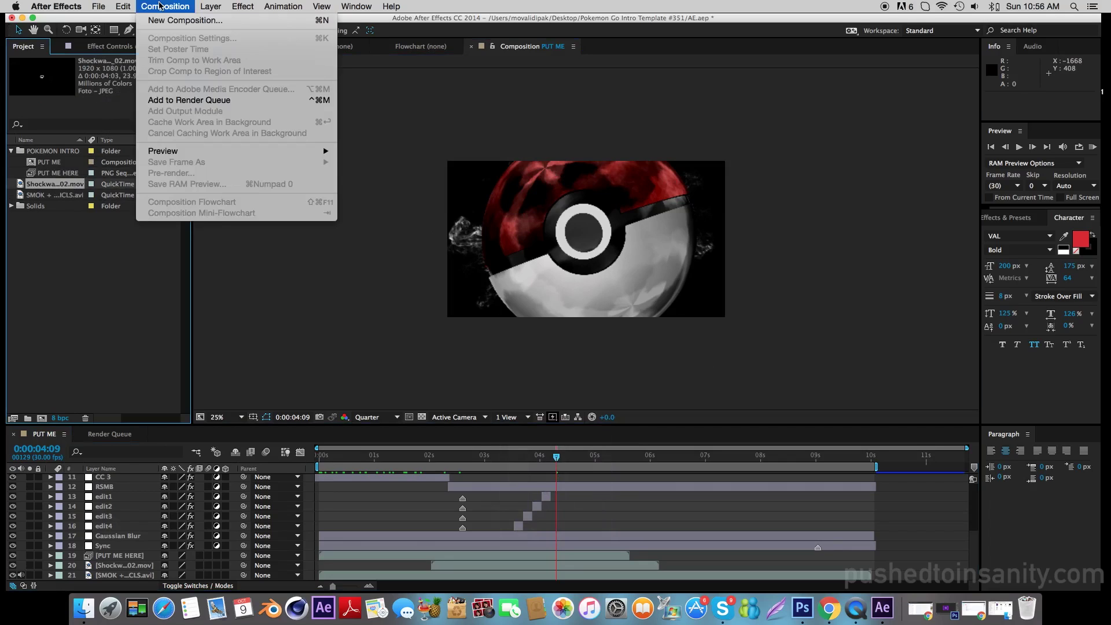
{"action": "left_click", "coordinate": [216, 490]}
{"action": "left_click", "coordinate": [144, 507]}
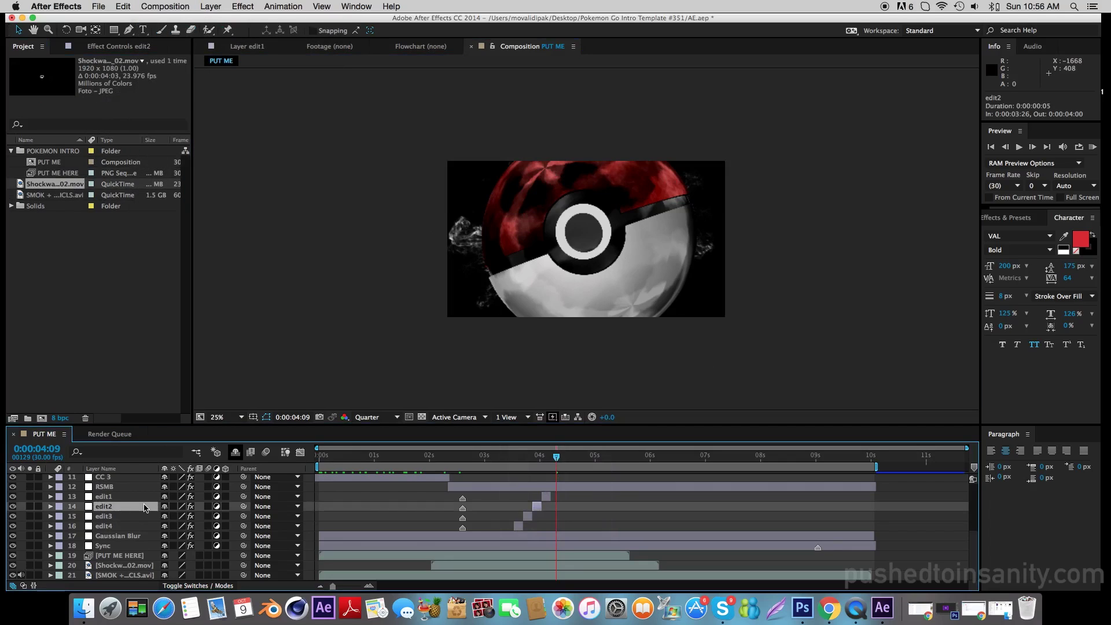
{"action": "left_click", "coordinate": [165, 7]}
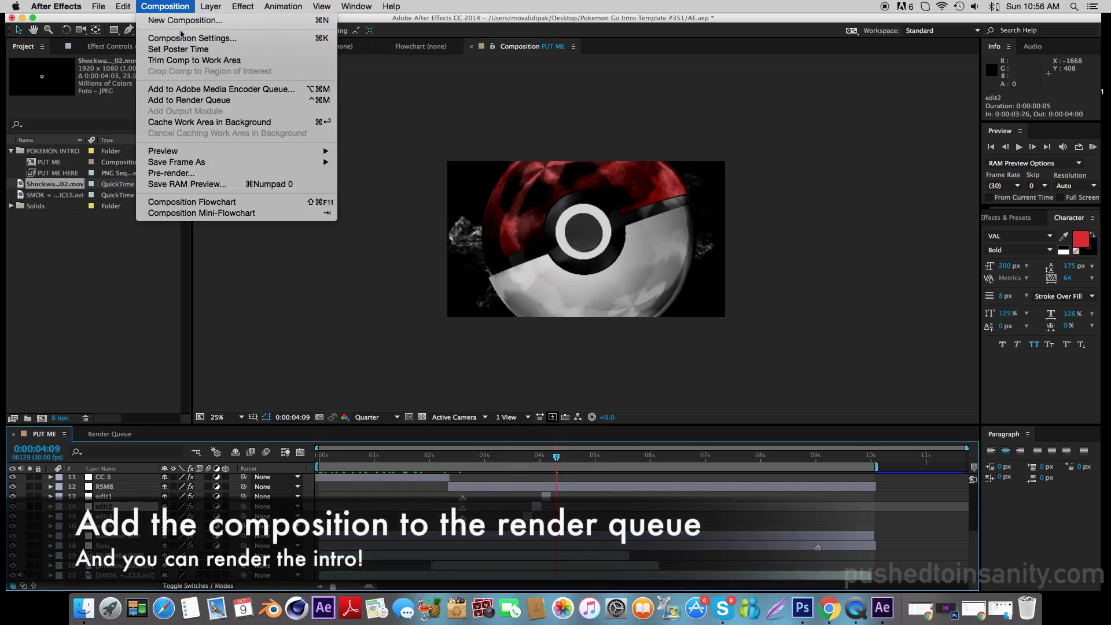
{"action": "left_click", "coordinate": [206, 101]}
{"action": "scroll", "coordinate": [172, 571], "scroll_direction": "down", "scroll_amount": 1}
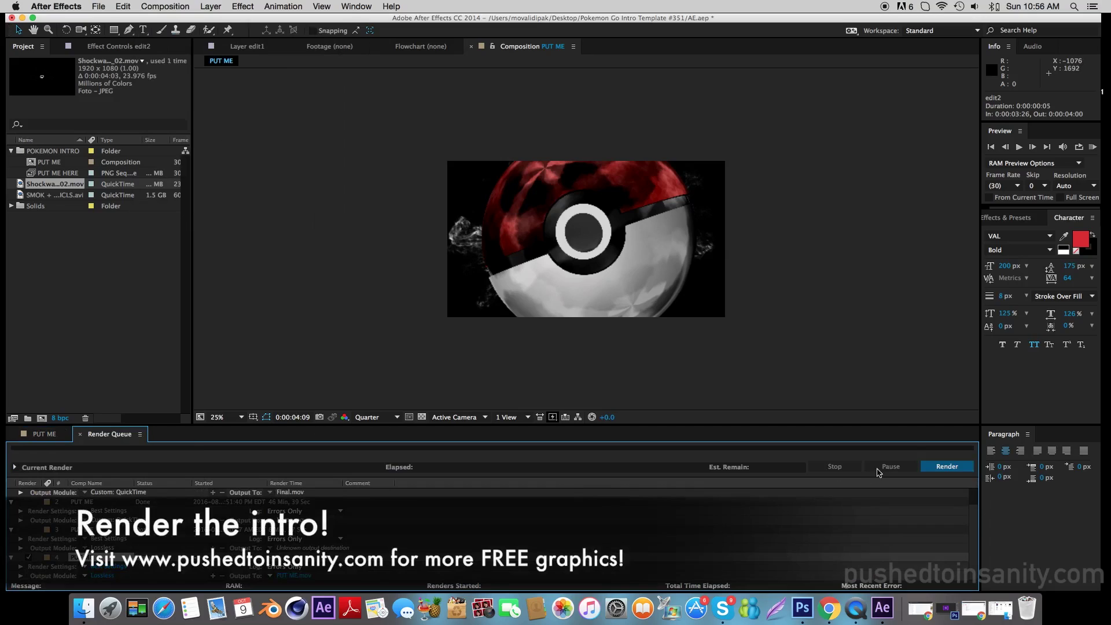
{"action": "left_click", "coordinate": [946, 467]}
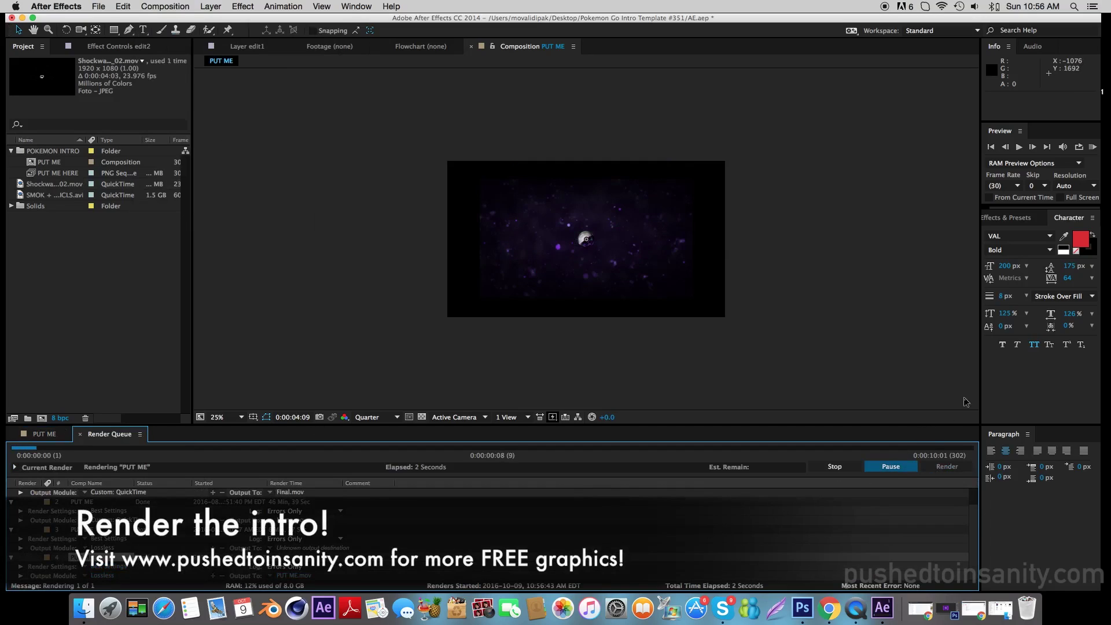